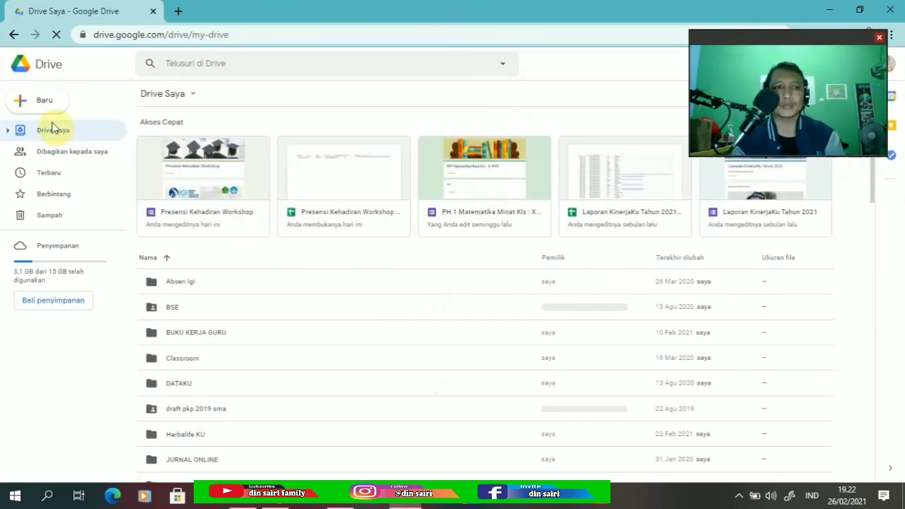
Open the Baru (New) menu on the My Drive page.
left_click(31, 103)
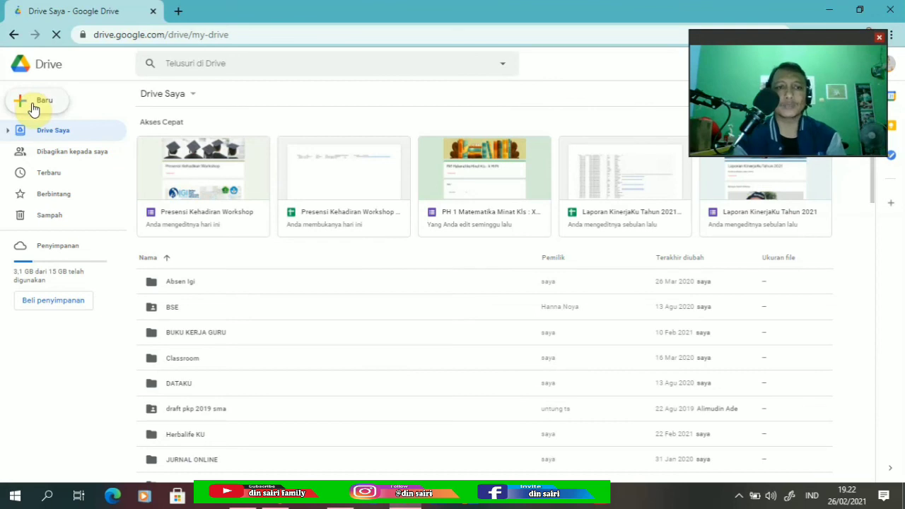
Make a new My Drive folder called 'Data Kehadiran Peserta workshop'.
left_click(33, 106)
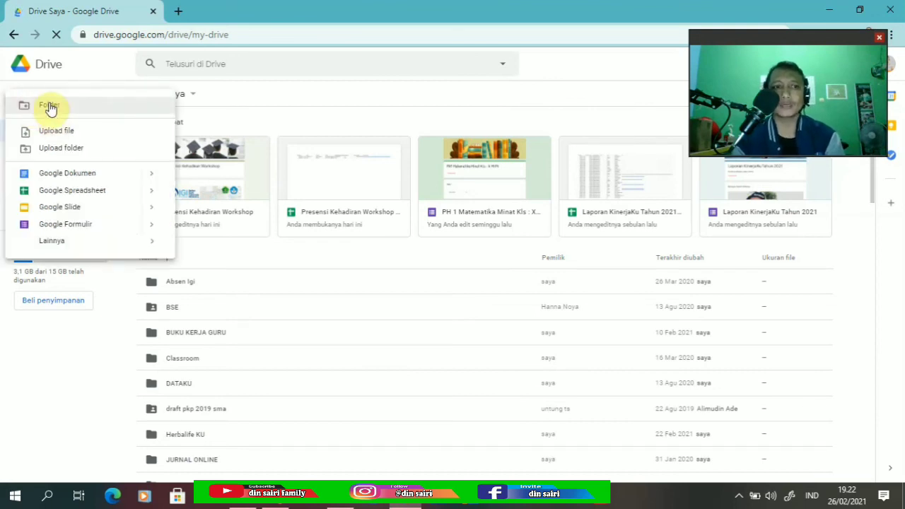
left_click(49, 106)
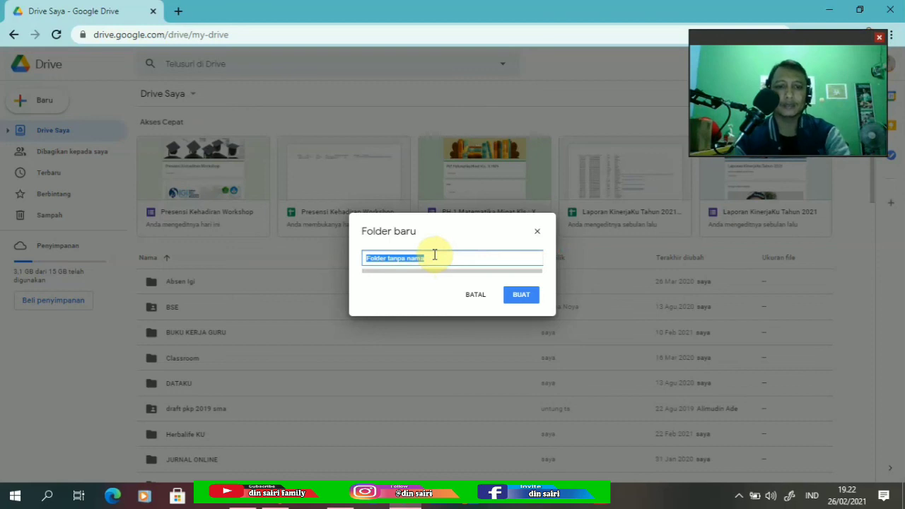
type("D")
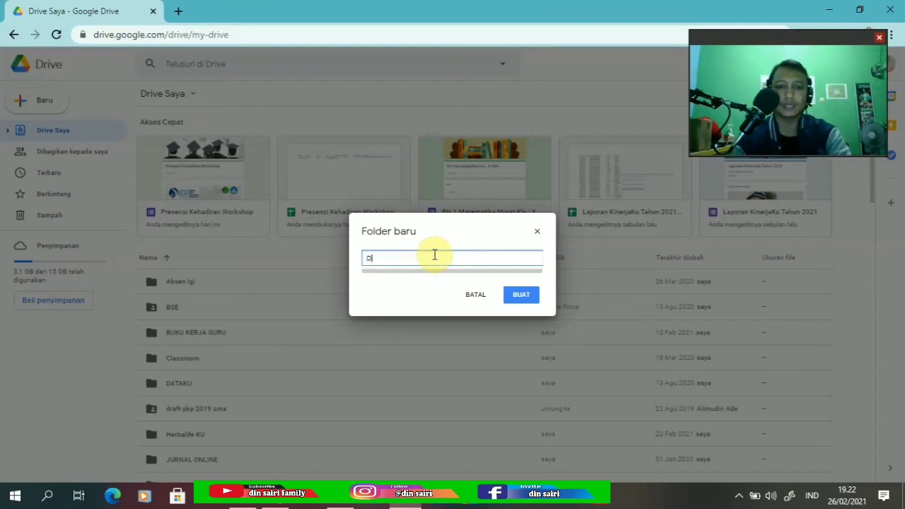
type("ata Kehadira")
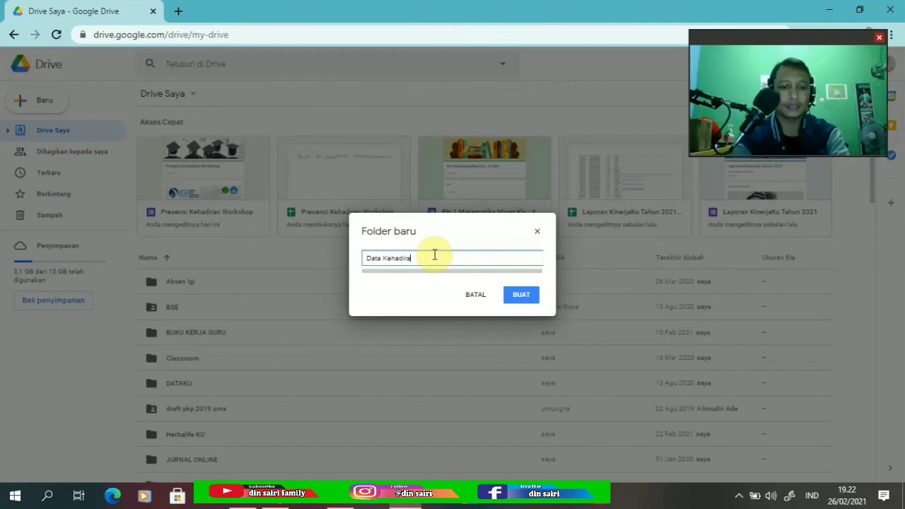
type("n Pes")
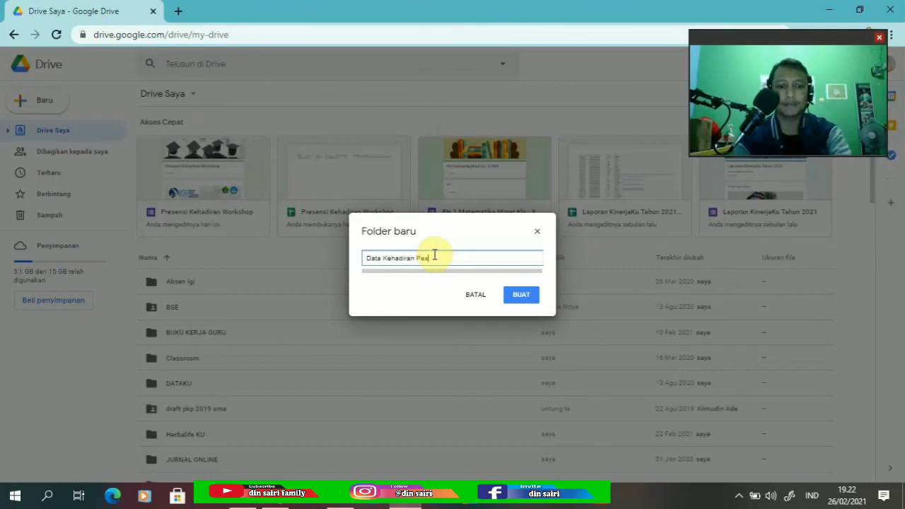
type("erta")
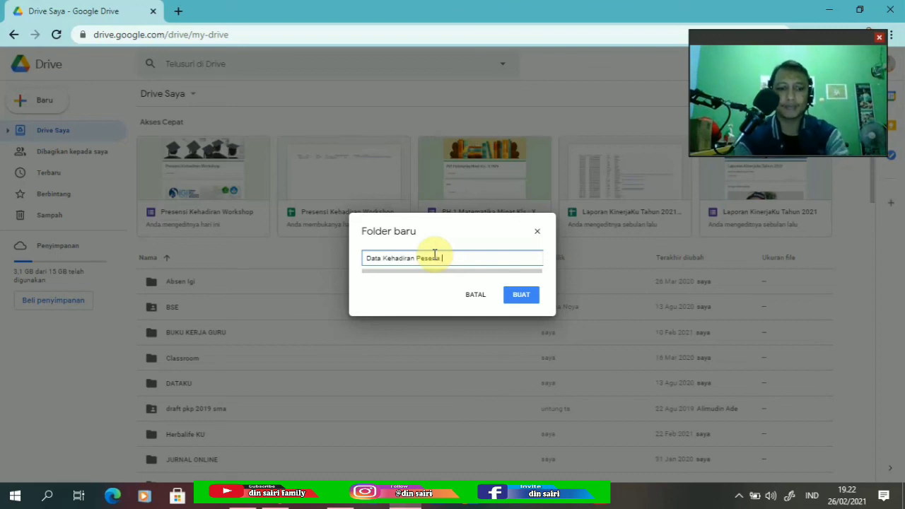
type(" worksho")
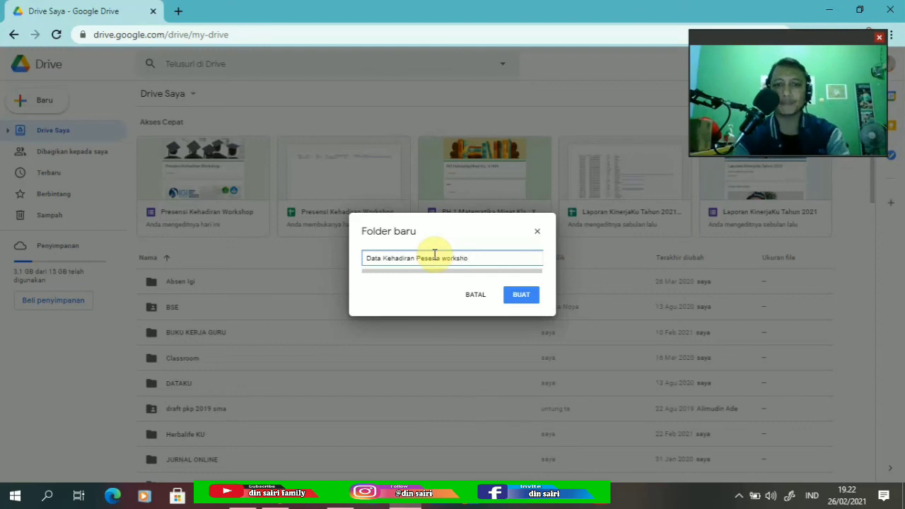
type("p")
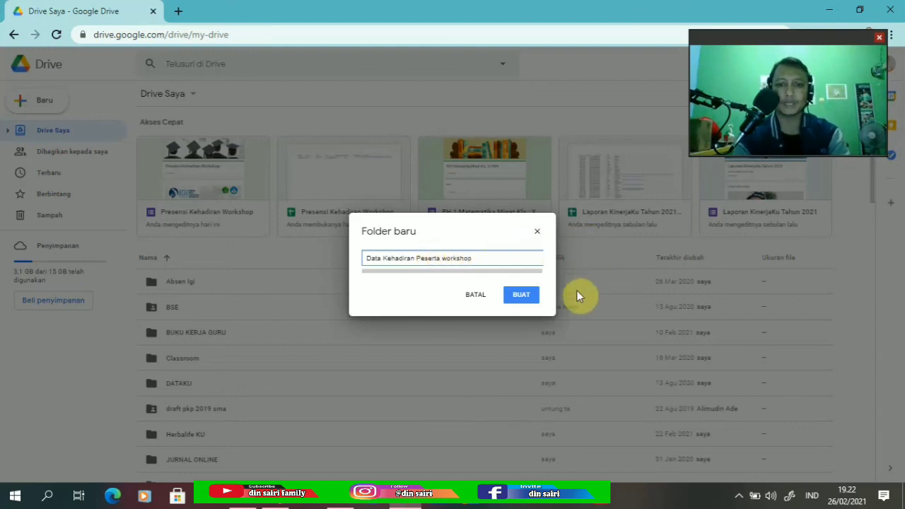
left_click(520, 295)
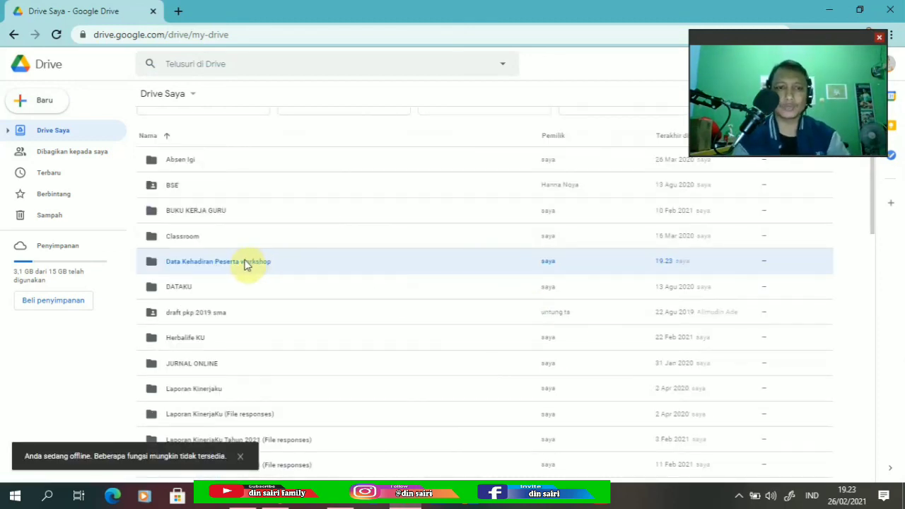
Open the 'Data Kehadiran Peserta workshop' folder and create a blank Google Form there.
double_click(207, 264)
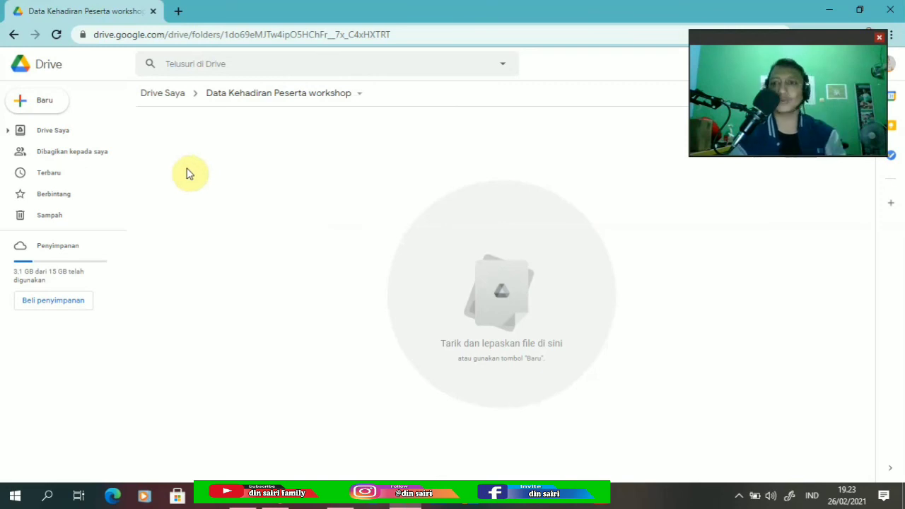
left_click(42, 102)
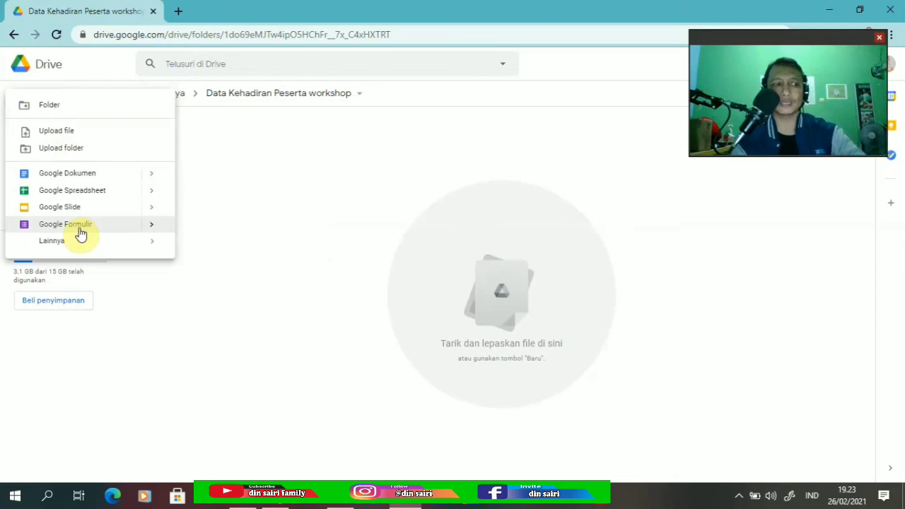
mouse_move(153, 229)
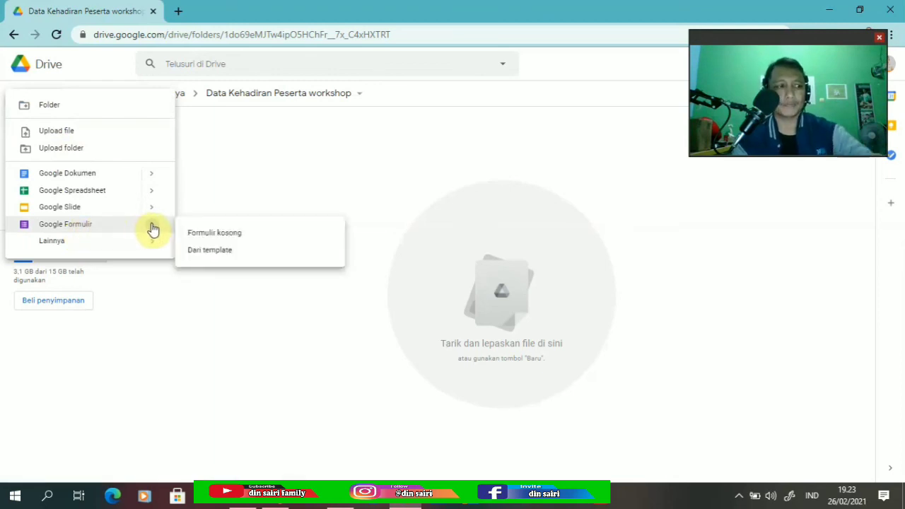
left_click(214, 236)
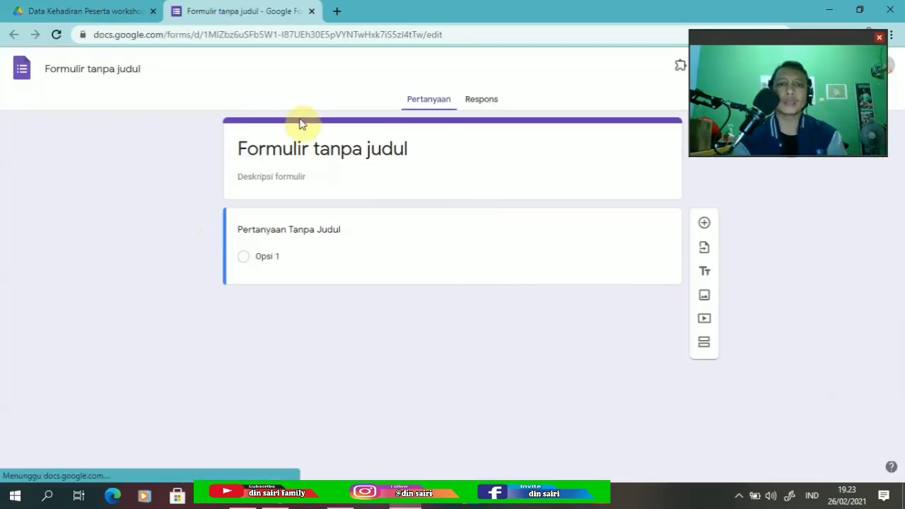
Title the form 'Presensi Kehadiran Workshop' and rename the form file to match.
left_click(328, 152)
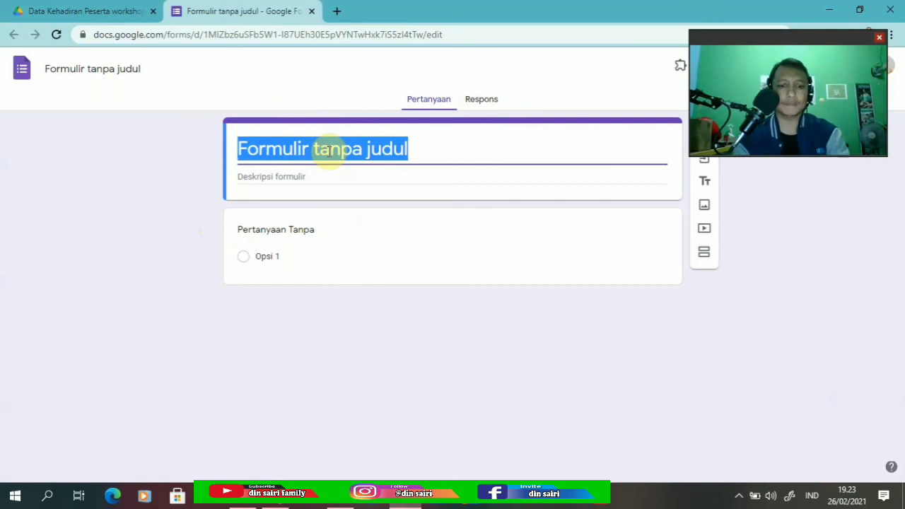
type("Presen")
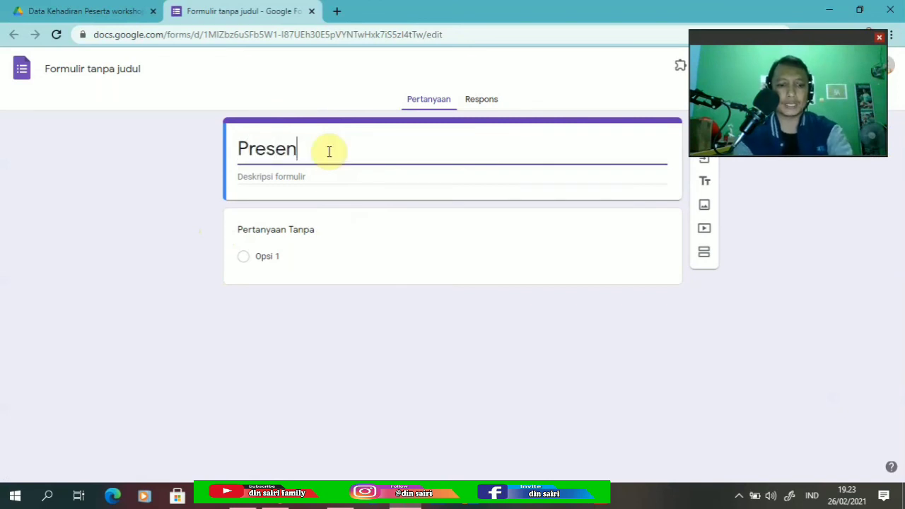
type("si ")
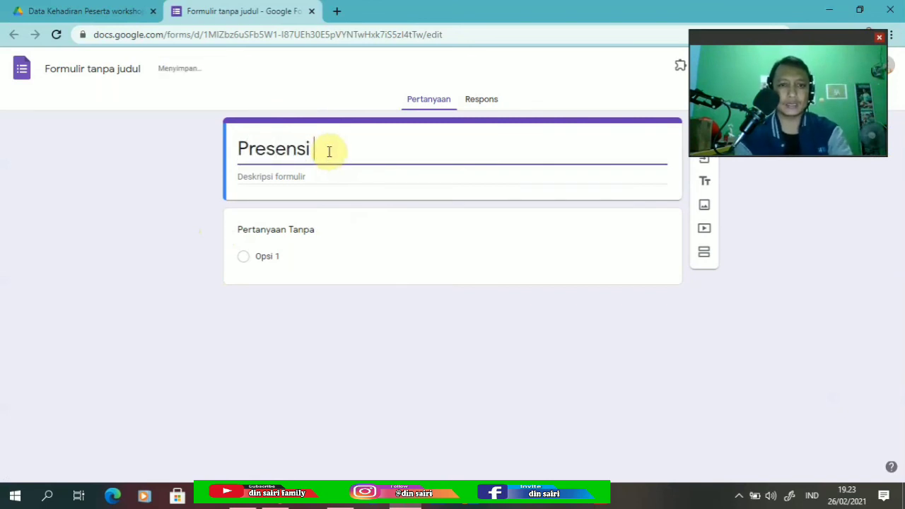
type("Kehadir")
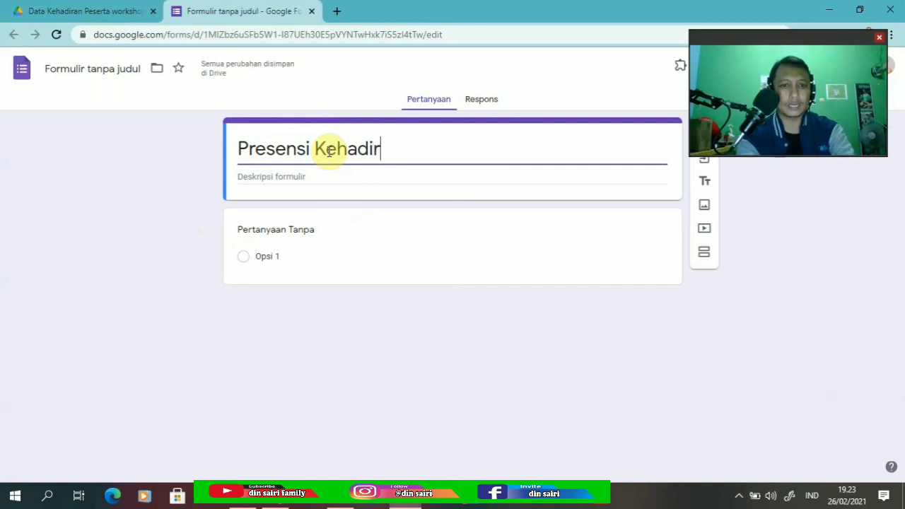
type("an")
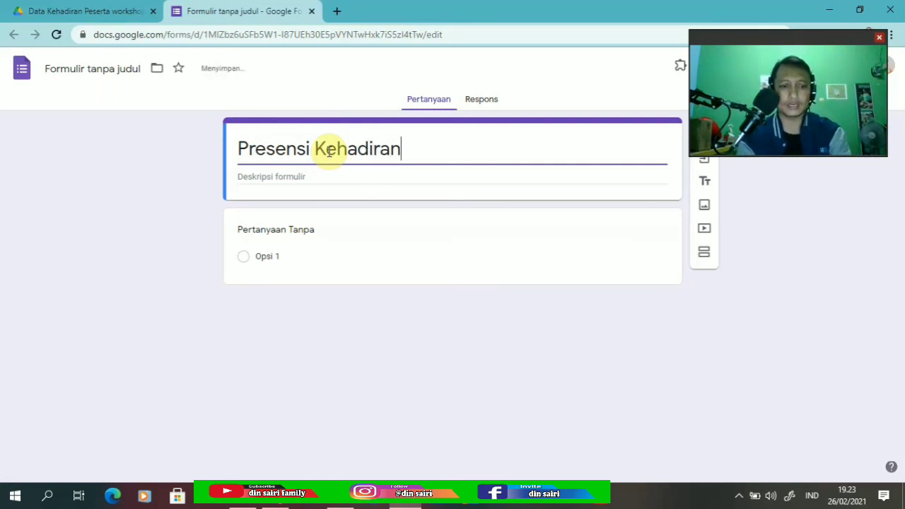
type(" Wp")
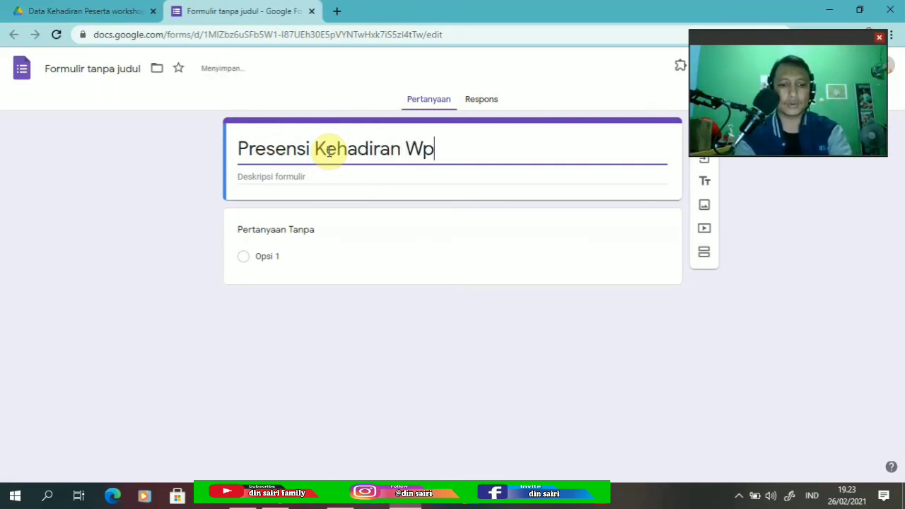
key("BackSpace")
type("or")
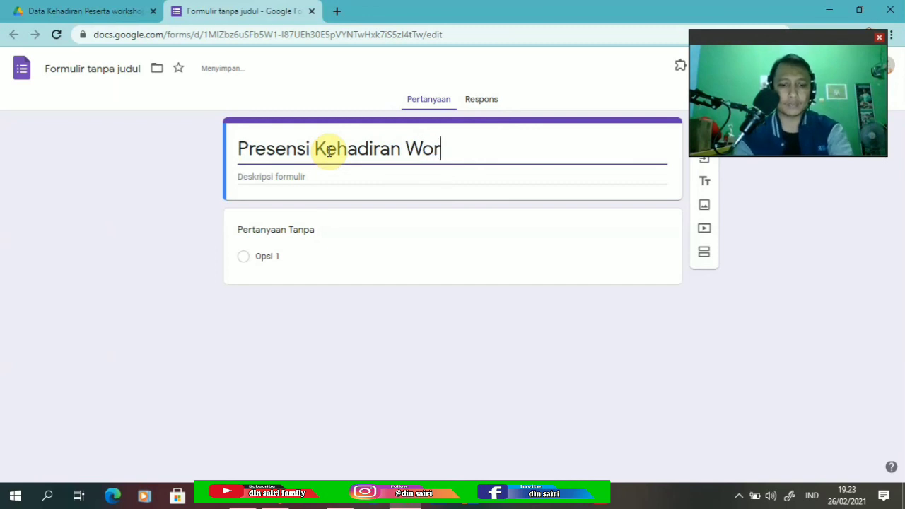
type("kshop")
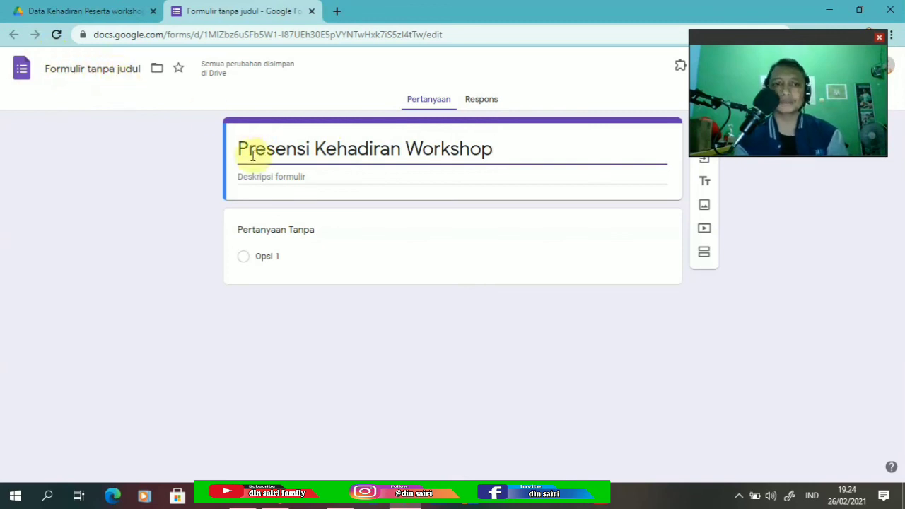
triple_click(519, 152)
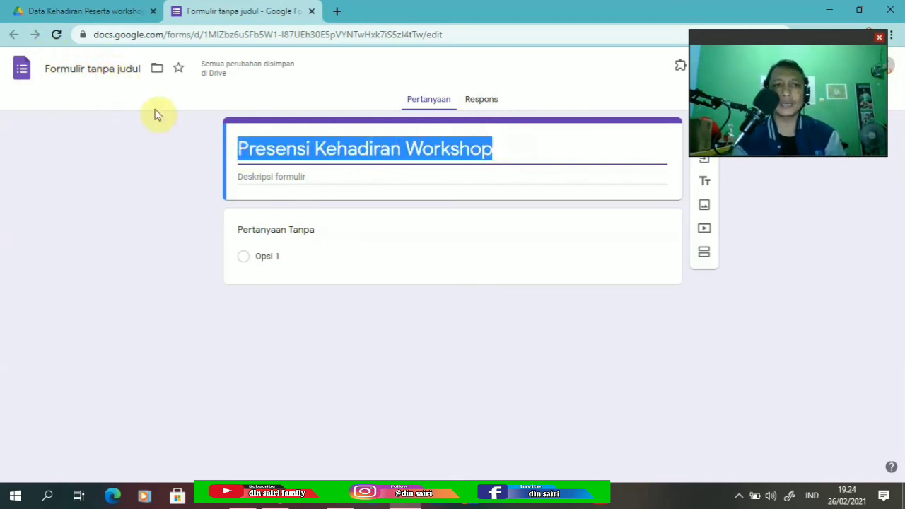
left_click(108, 68)
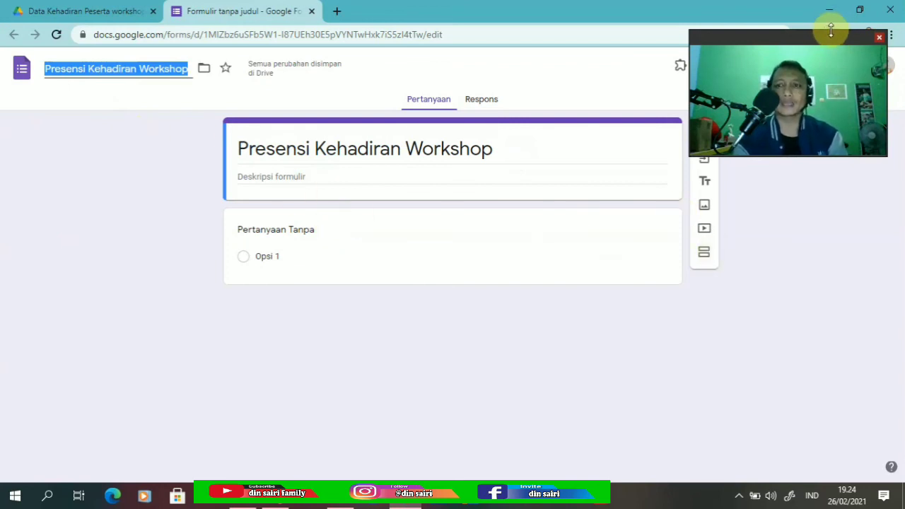
left_click_drag(828, 34, 137, 277)
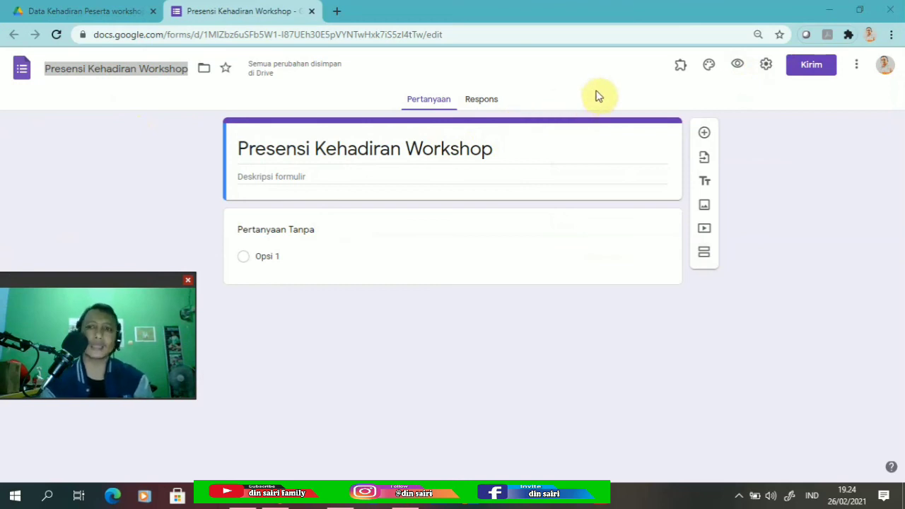
Insert the black-and-white microphone photo from the theme gallery as the header image.
left_click(709, 66)
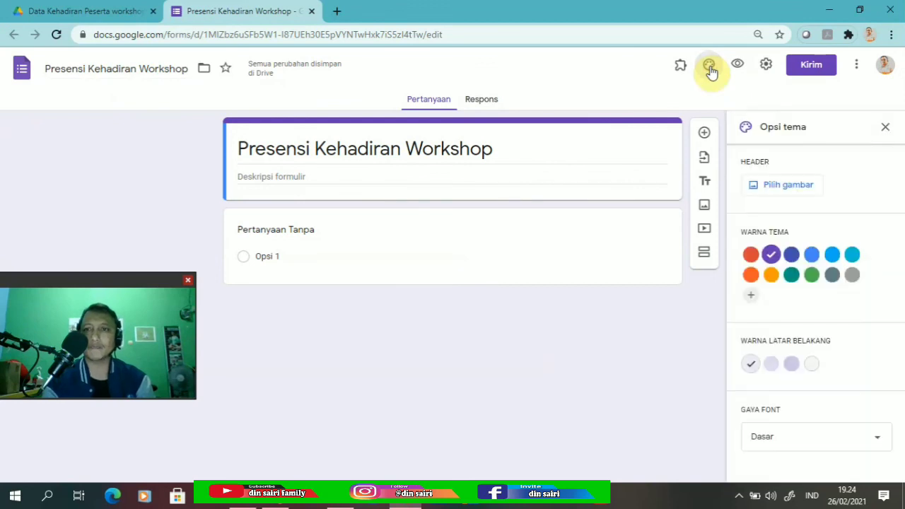
left_click(776, 189)
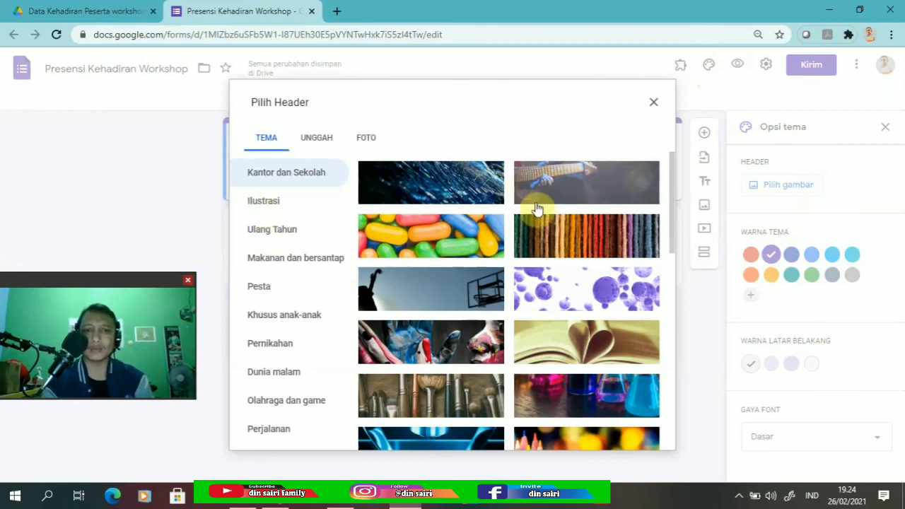
left_click(322, 140)
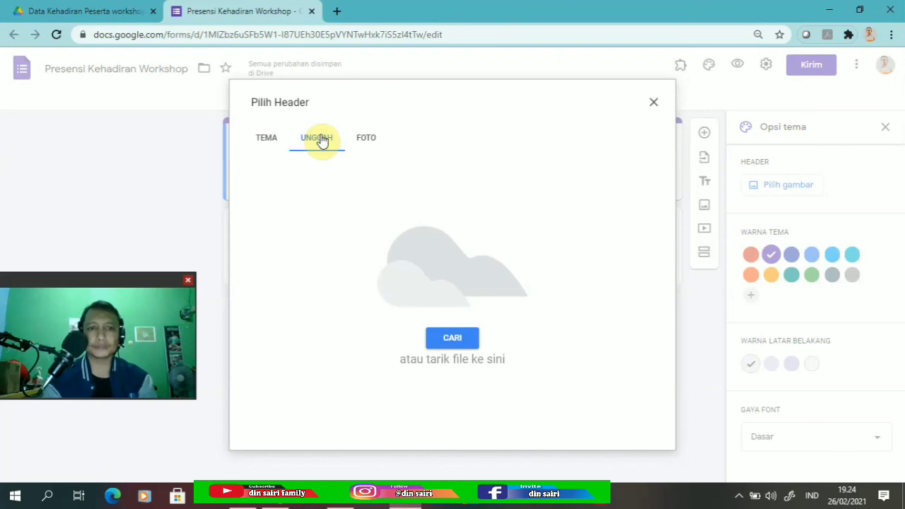
left_click(262, 140)
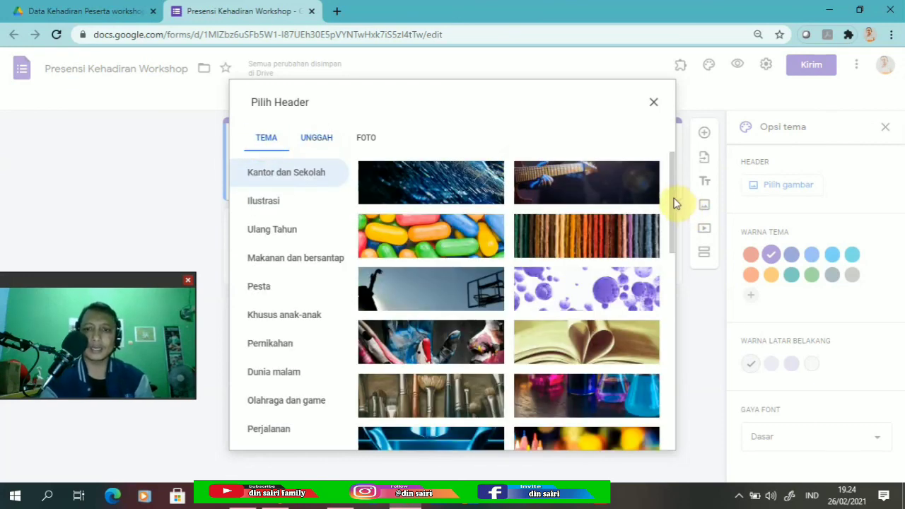
scroll(680, 212, "down", 4)
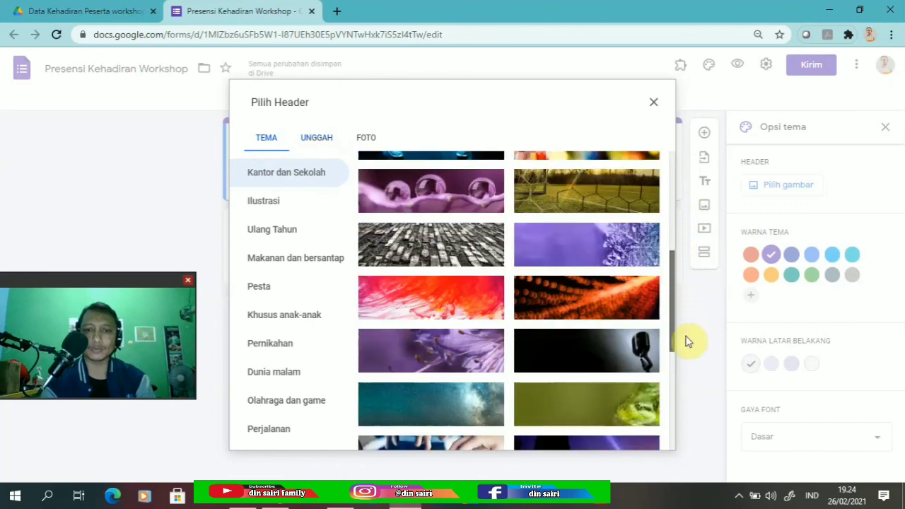
scroll(688, 342, "down", 2)
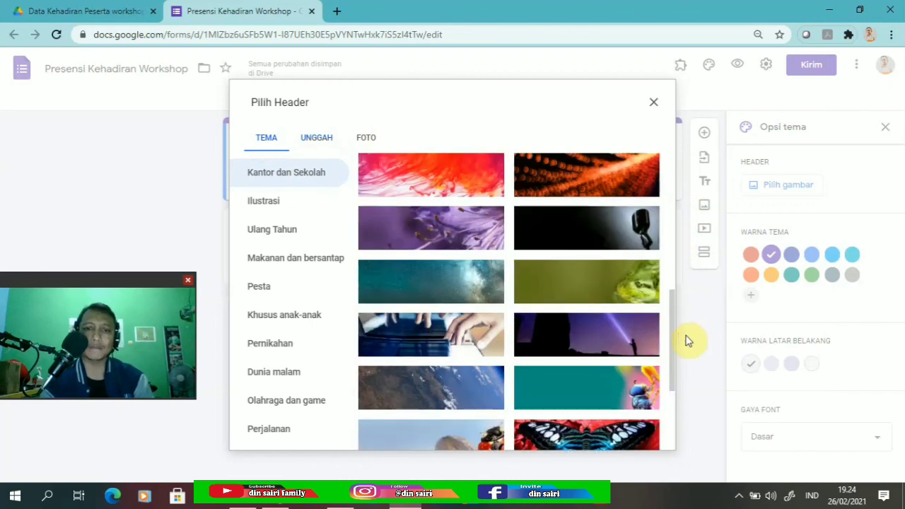
scroll(678, 354, "down", 3)
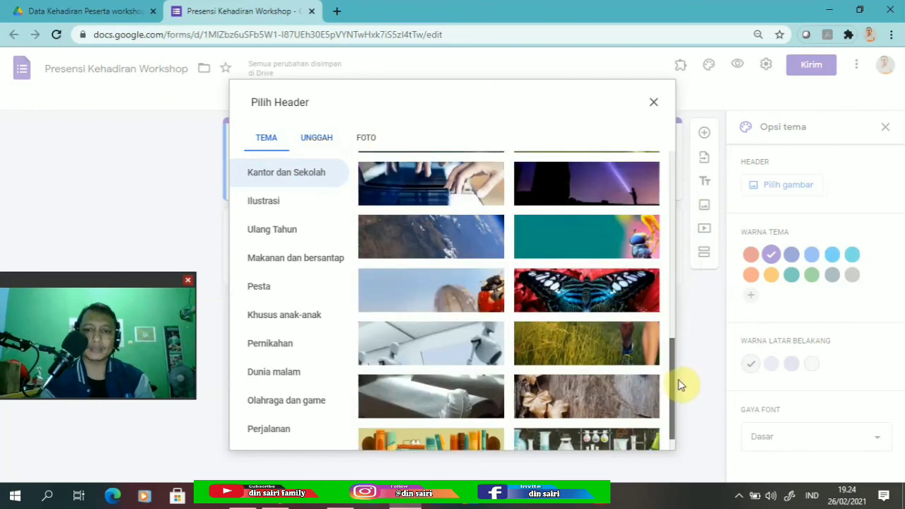
left_click_drag(670, 408, 668, 428)
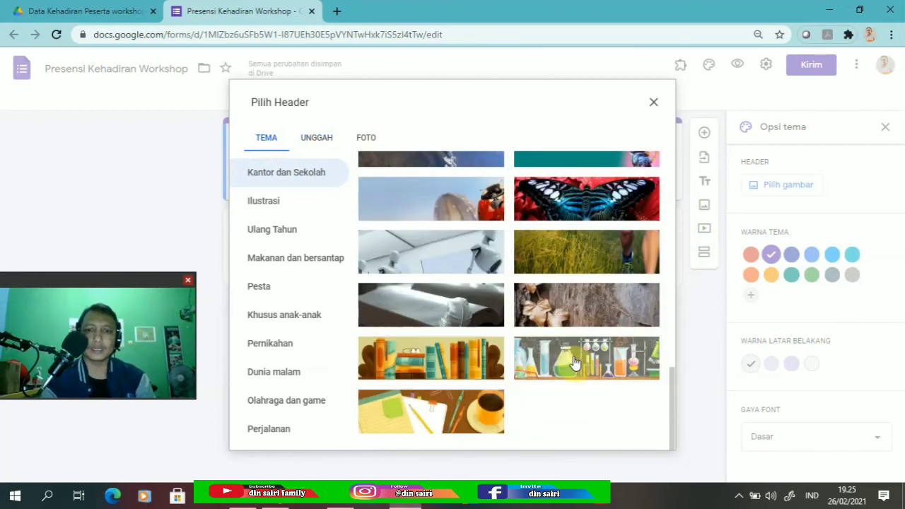
left_click_drag(671, 373, 668, 285)
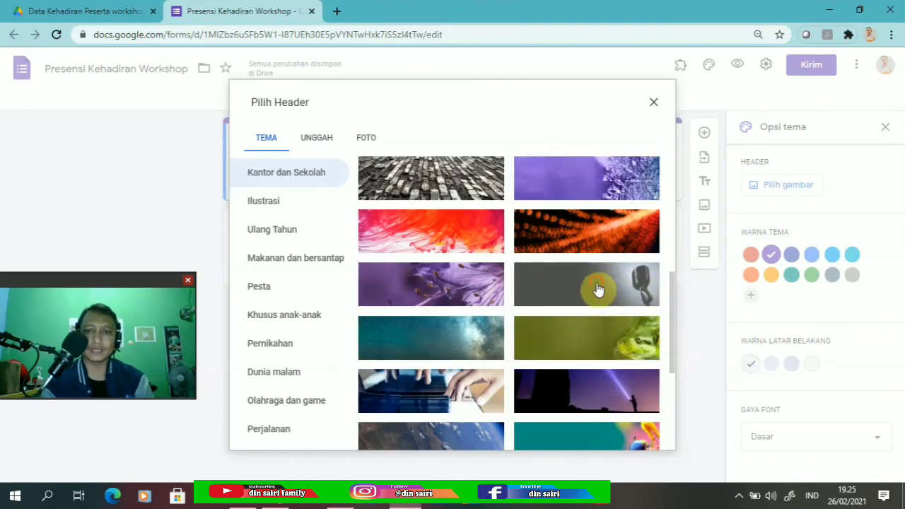
left_click(597, 288)
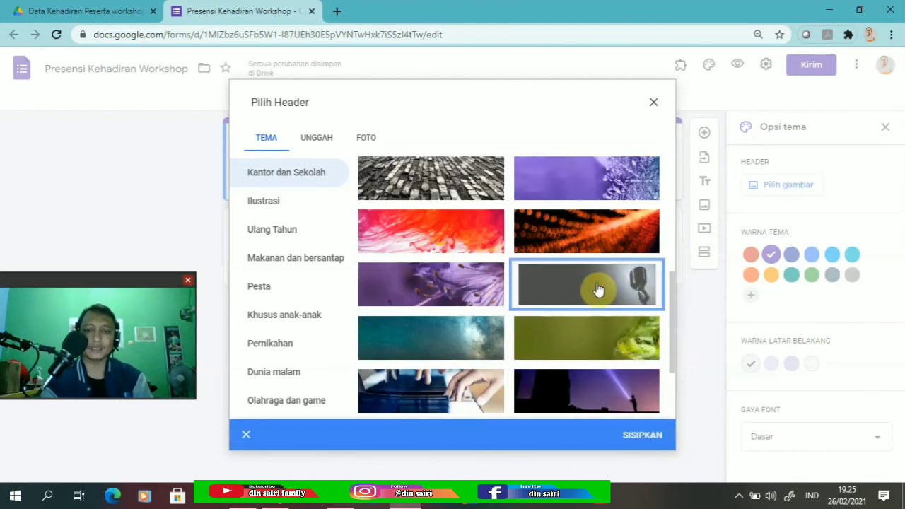
left_click(638, 436)
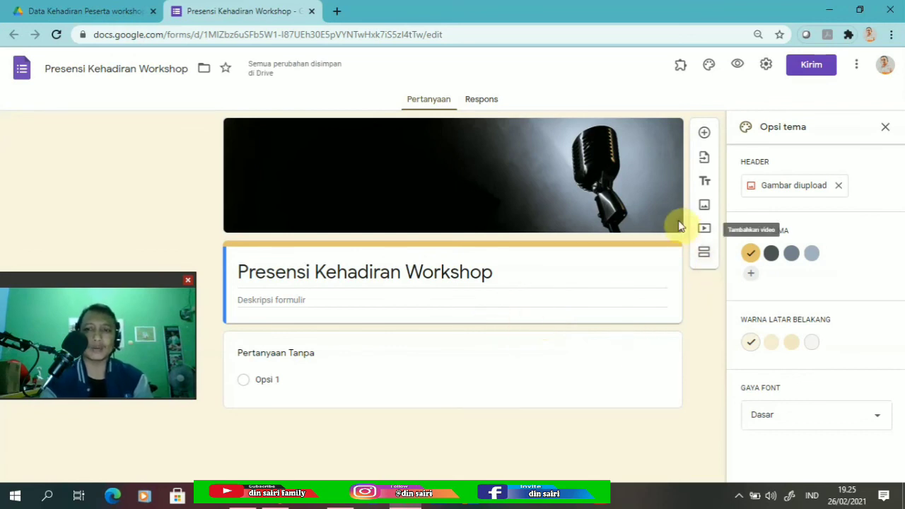
left_click(885, 127)
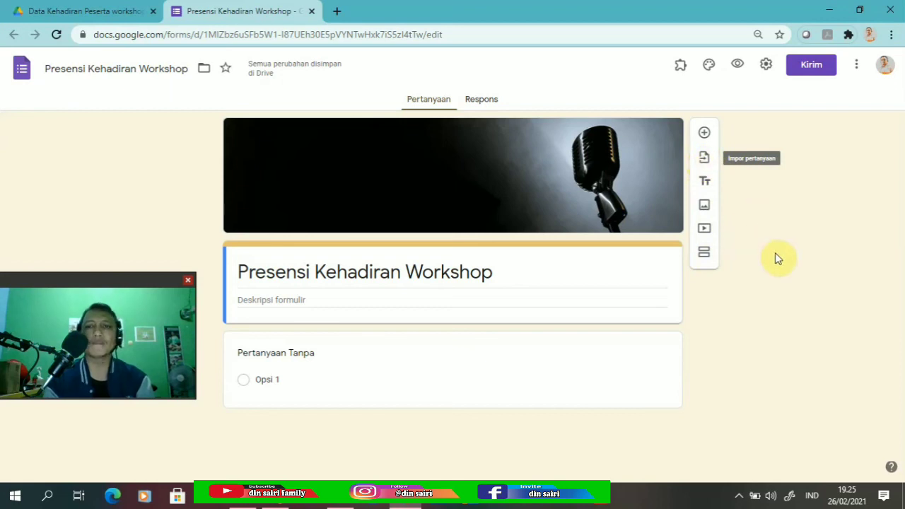
Upload the workshop poster Slide1.JPG as an image item below the form title.
left_click(703, 206)
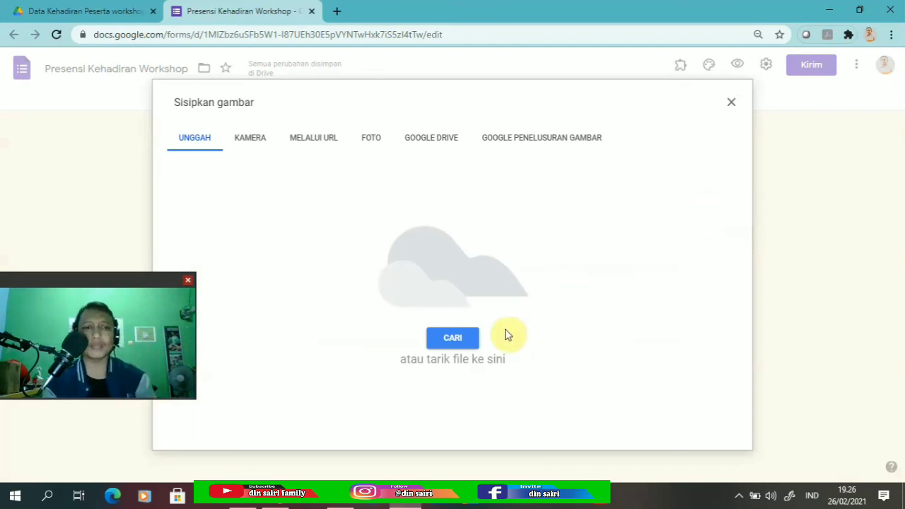
left_click(462, 337)
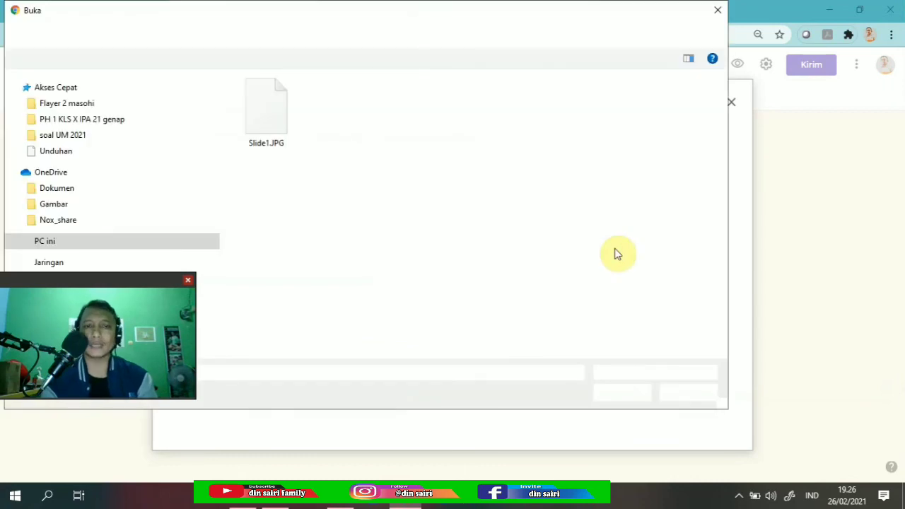
left_click(267, 111)
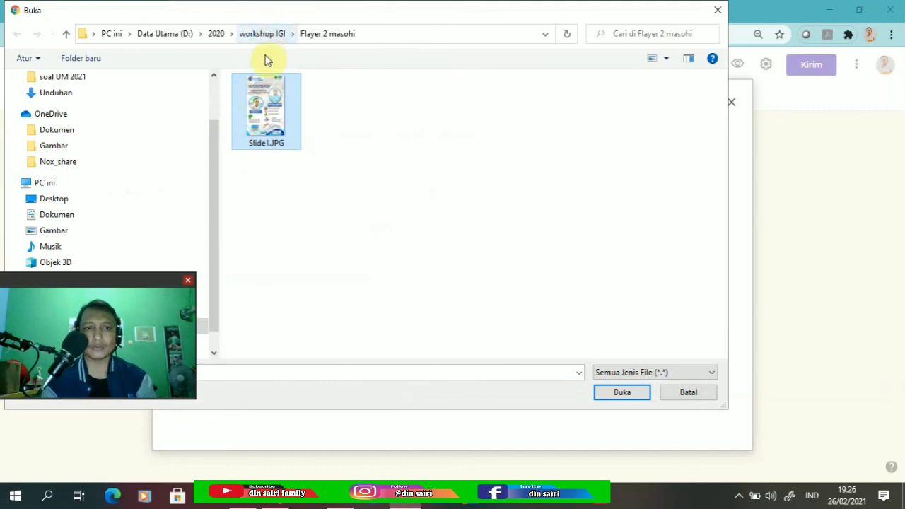
left_click(620, 393)
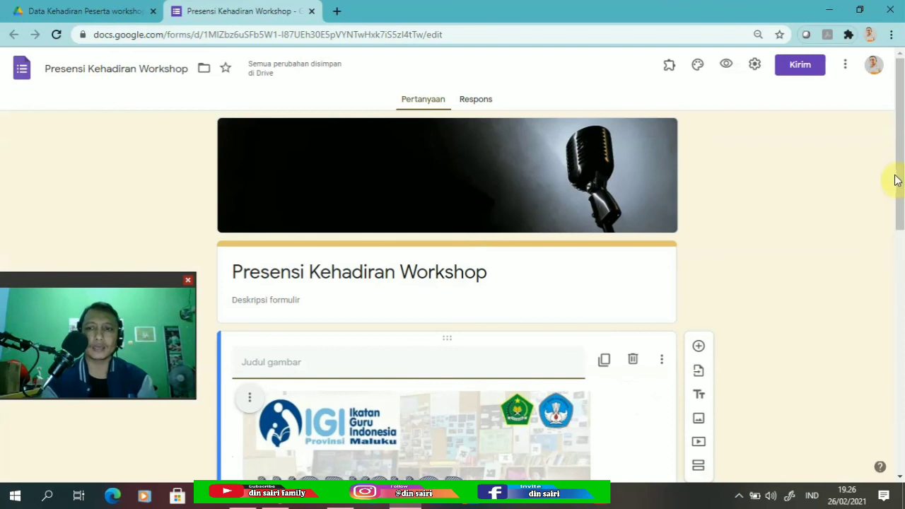
scroll(896, 198, "down", 3)
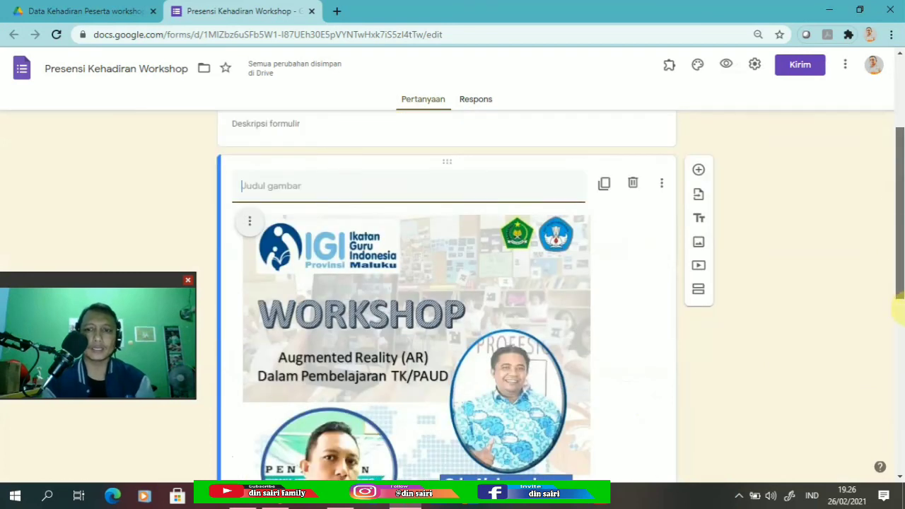
Title the first question 'Nama' and make it required.
scroll(898, 311, "down", 4)
scroll(898, 410, "down", 4)
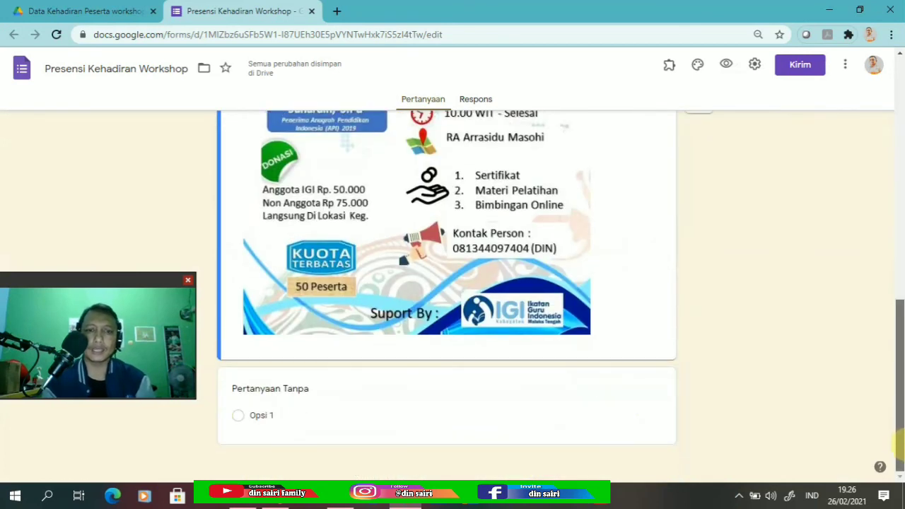
left_click(292, 389)
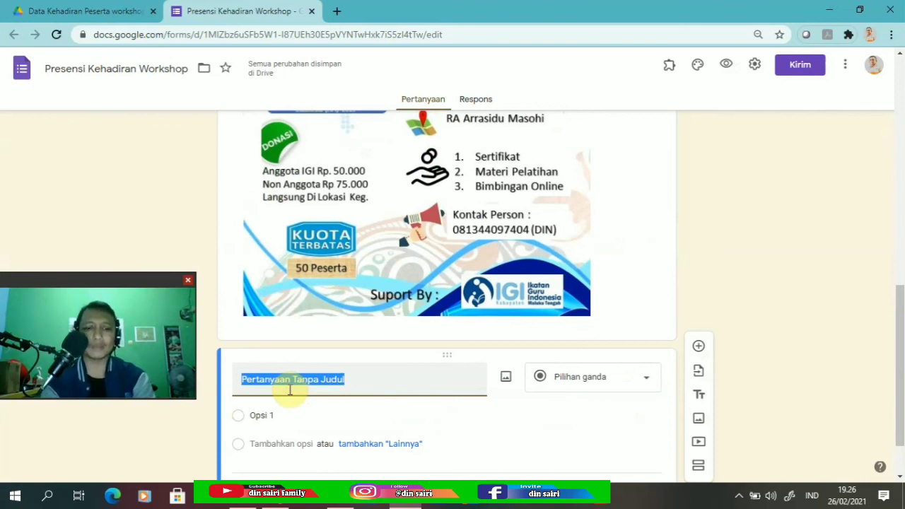
type("Nama")
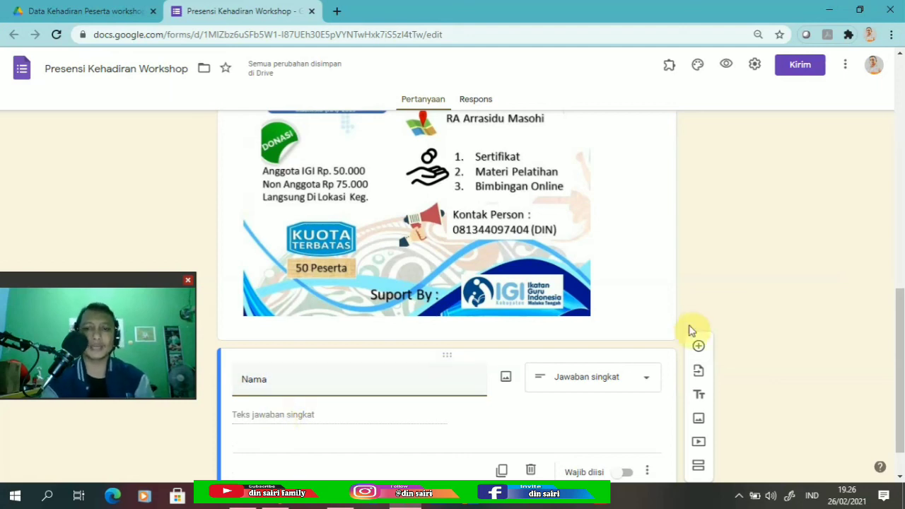
scroll(903, 305, "down", 2)
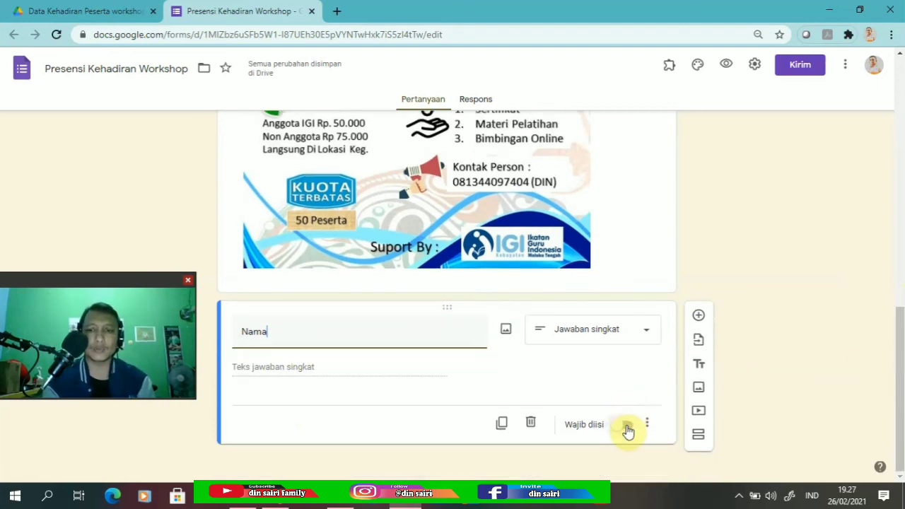
left_click(626, 426)
Give Nama the description 'teliti saat menuliskan nama dan gelar anda!'.
left_click(647, 424)
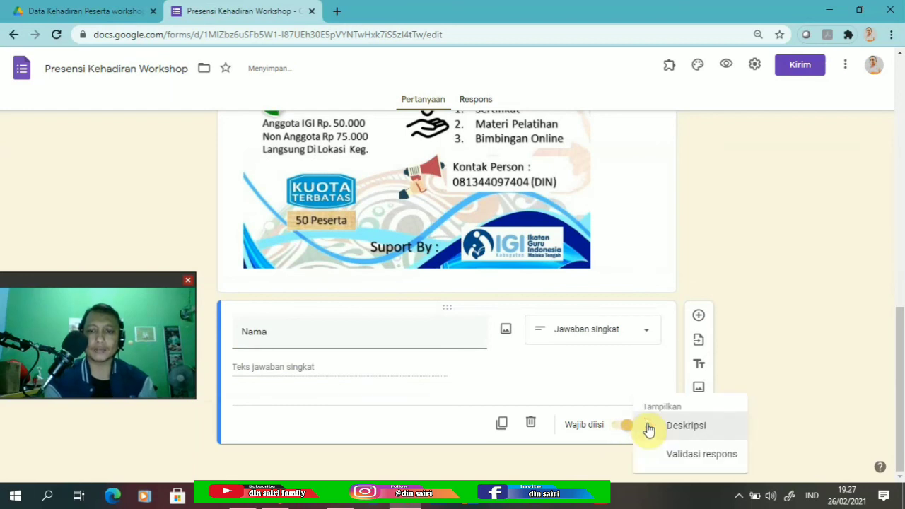
left_click(685, 425)
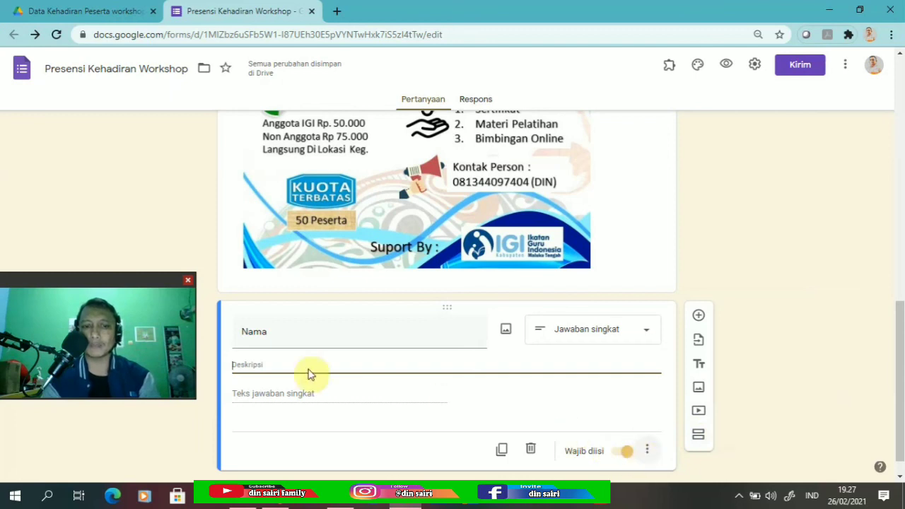
type("I")
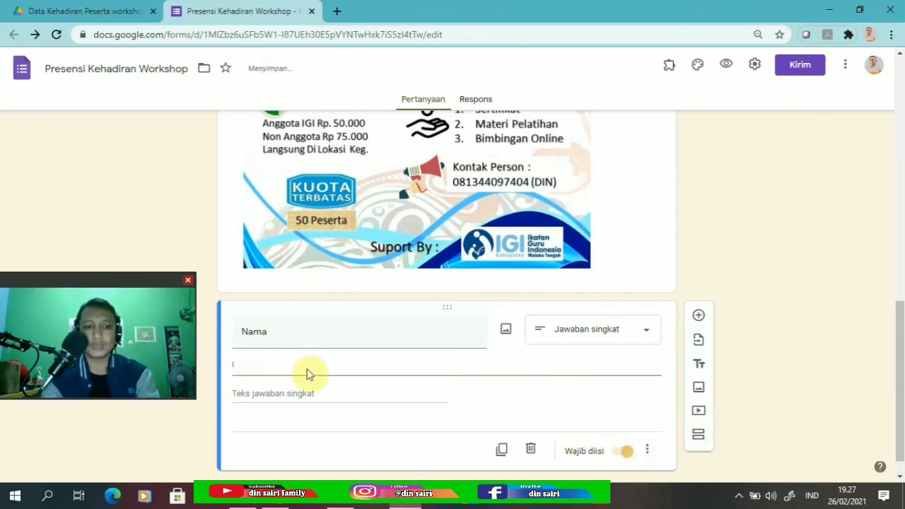
key("BackSpace")
type("tel")
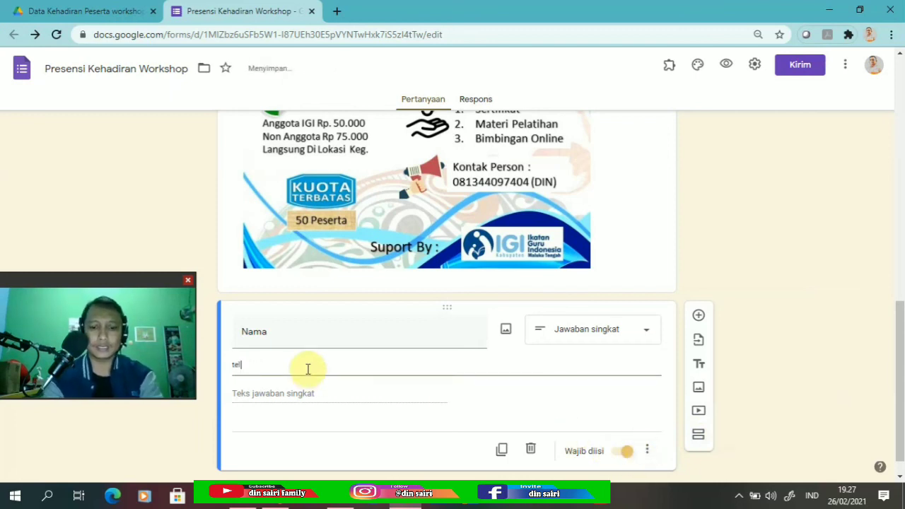
type("iti sa")
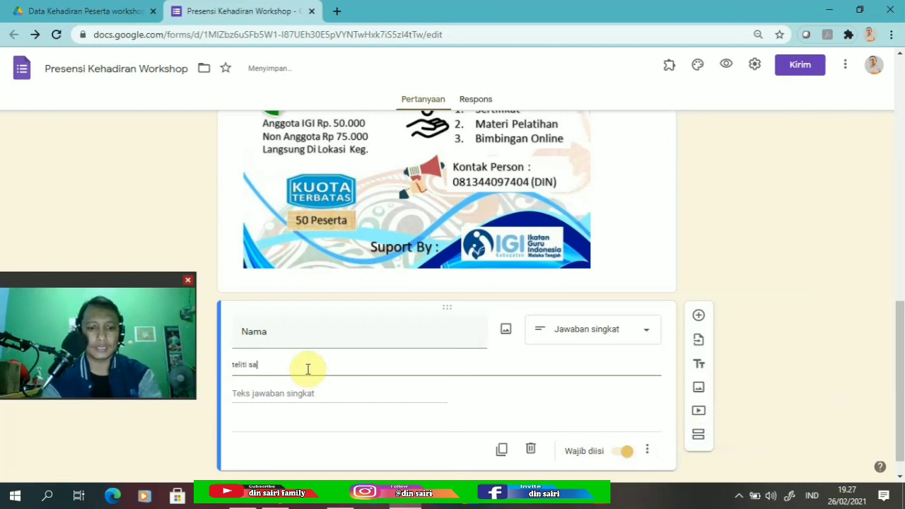
type("at menu")
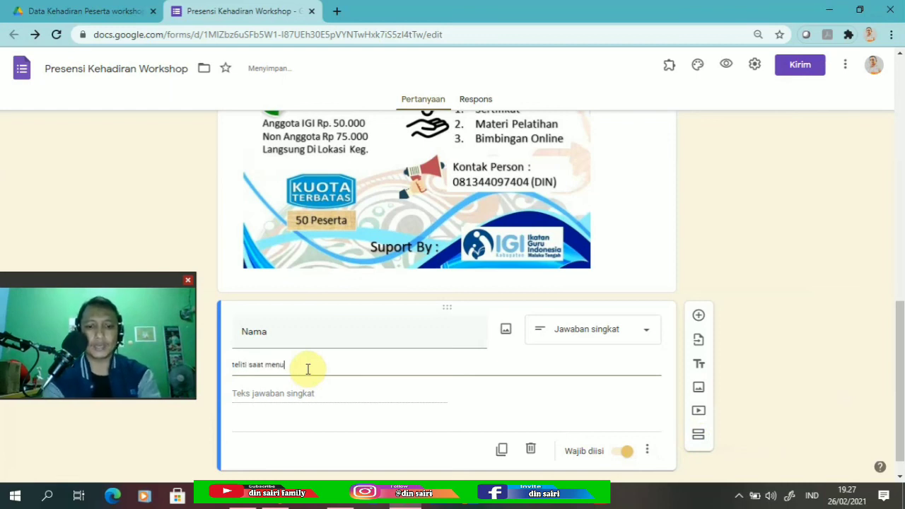
type("liskan na")
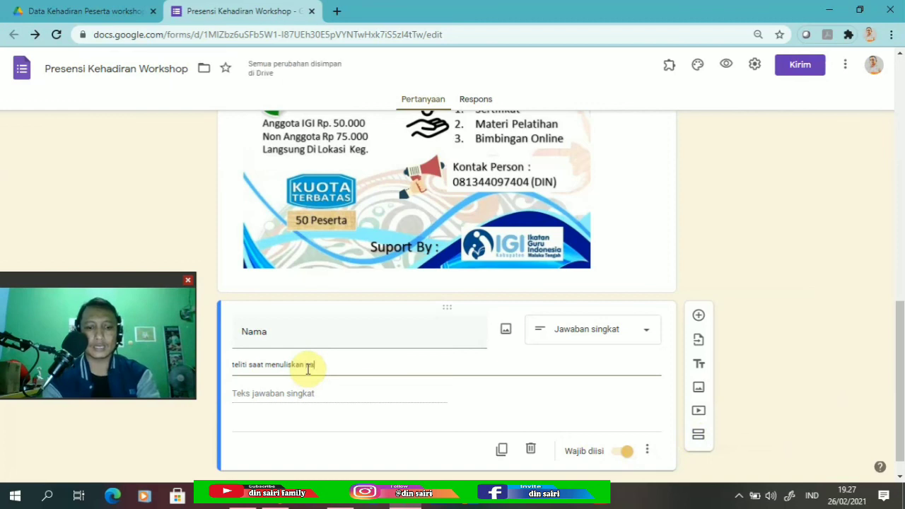
type("ma dan g")
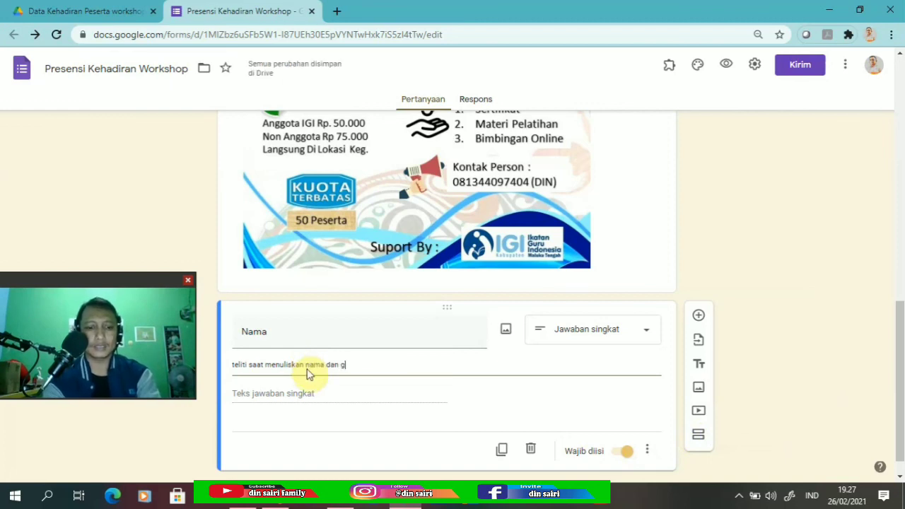
type("elar anda")
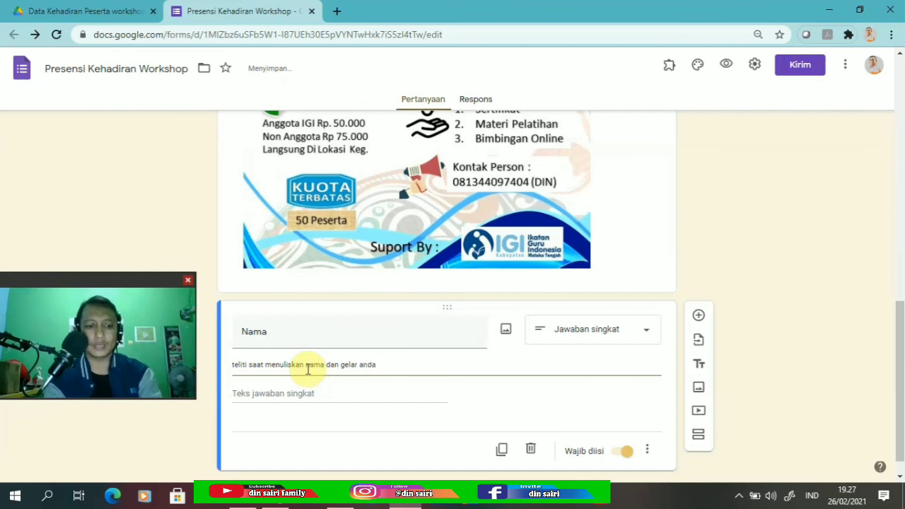
type("!")
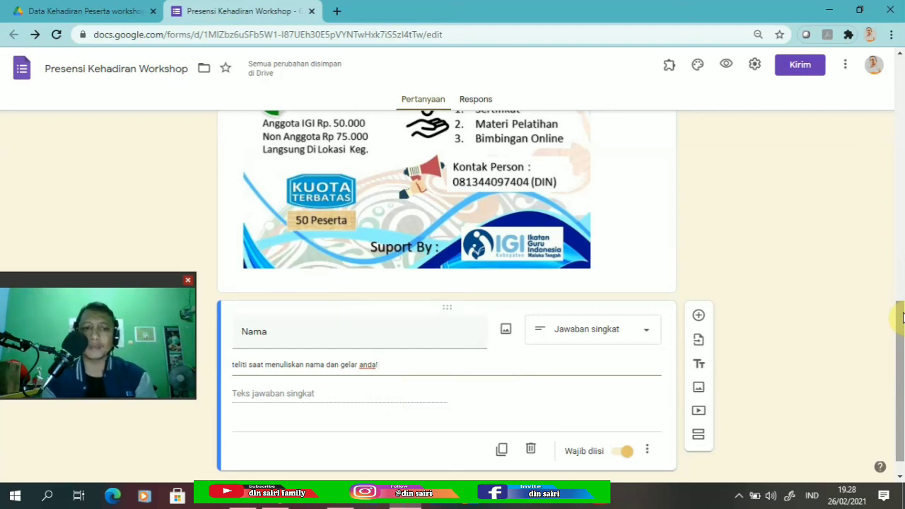
left_click_drag(900, 317, 899, 329)
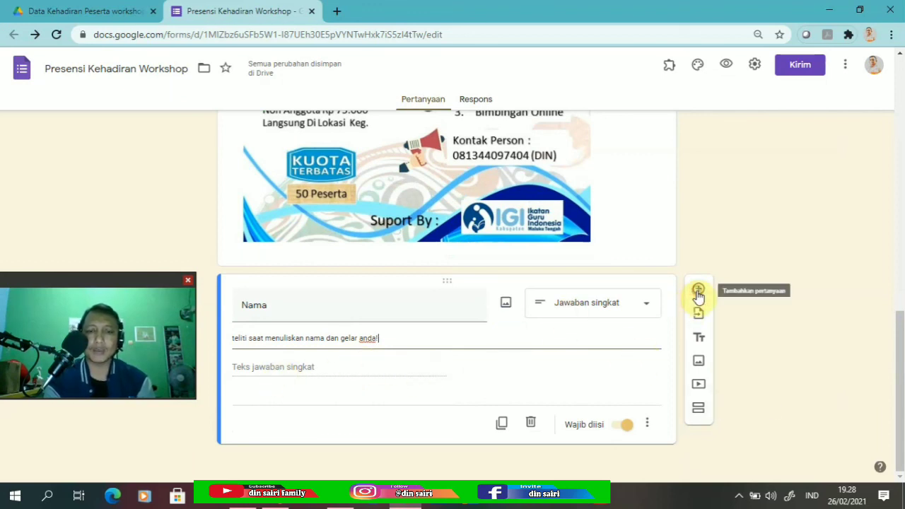
left_click(698, 291)
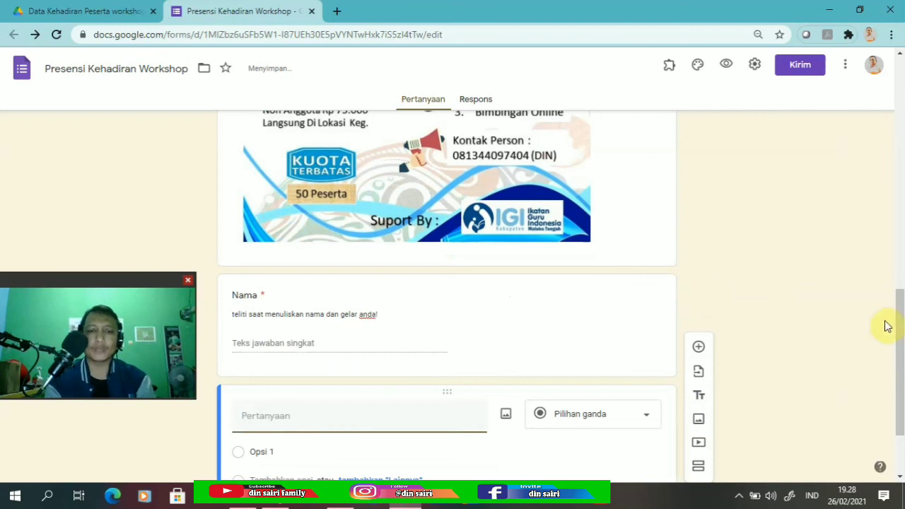
Title the new question 'Instansi' and make it required.
left_click(365, 399)
type("Instansi")
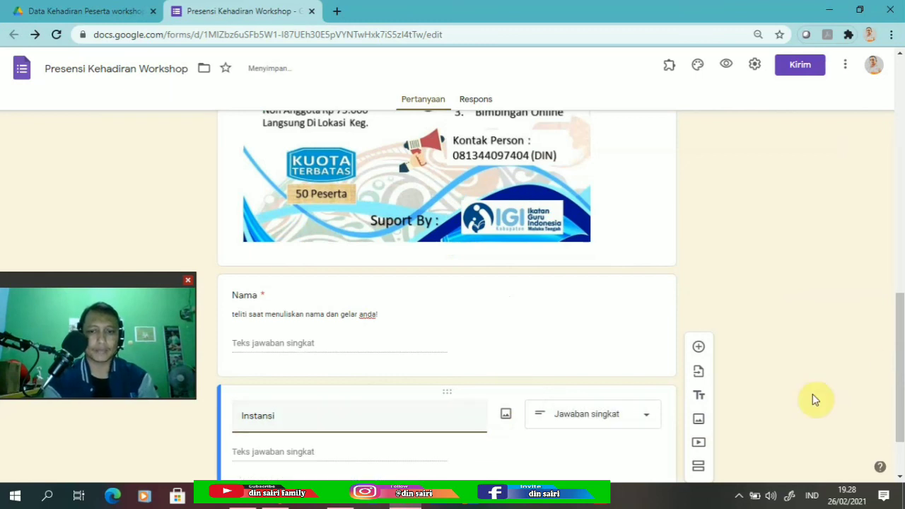
left_click_drag(897, 351, 898, 381)
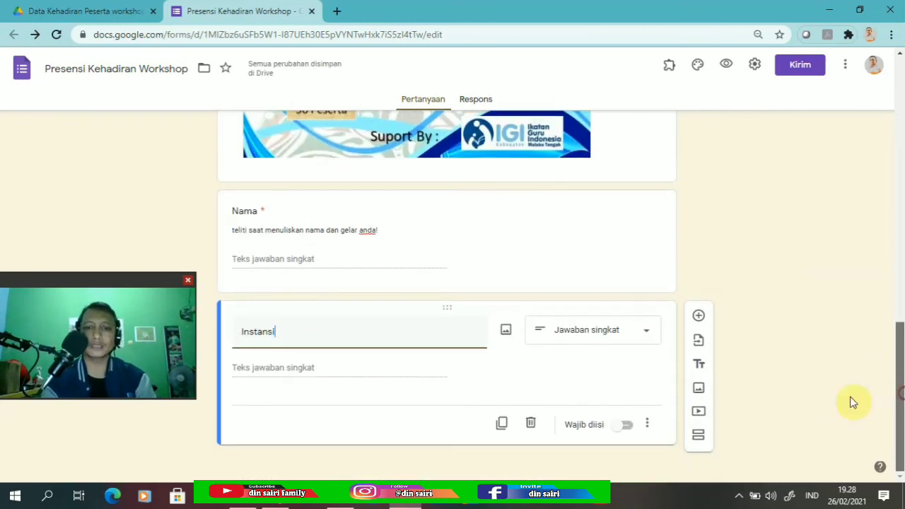
left_click(626, 426)
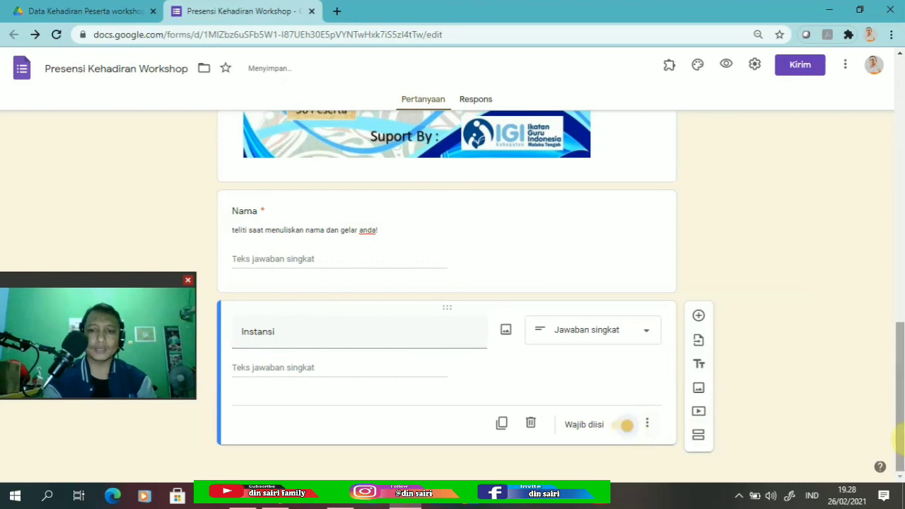
Add a required 'email' question described as 'Isikan dengan email yang masih aktif'.
left_click(699, 316)
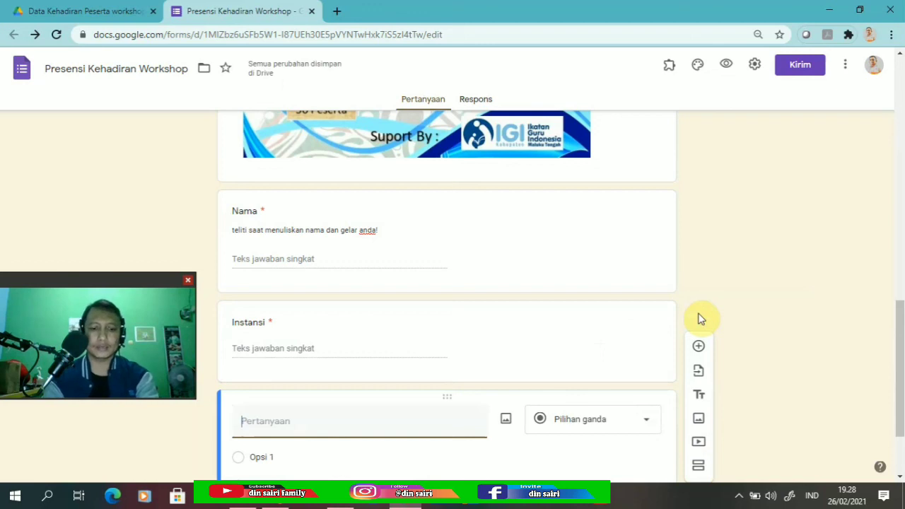
type("email")
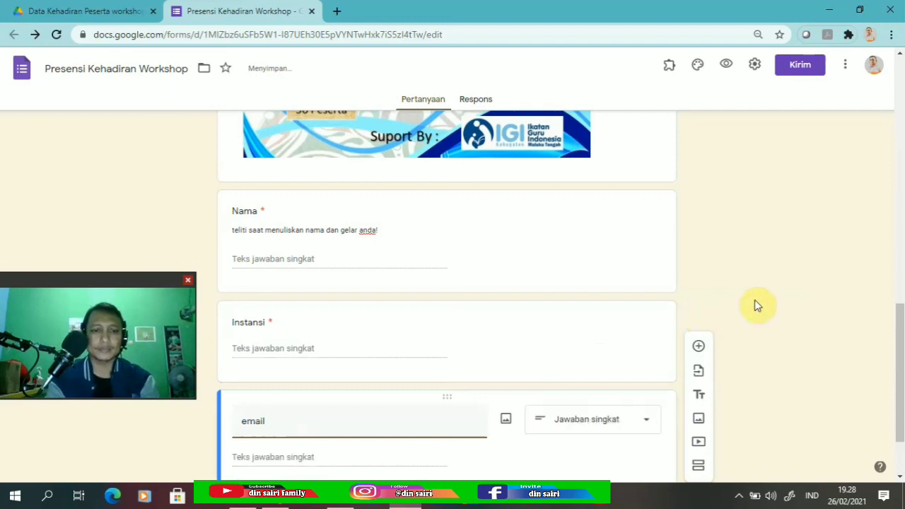
scroll(899, 329, "down", 1)
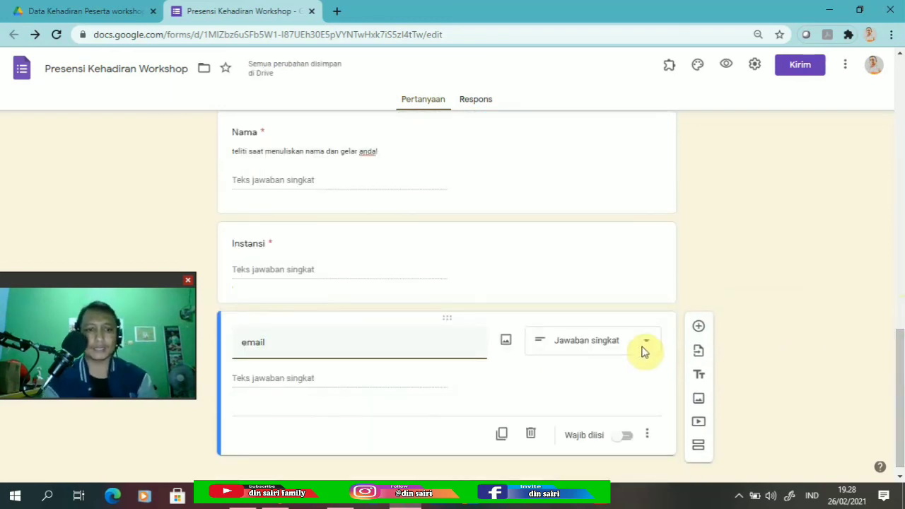
left_click_drag(899, 373, 902, 396)
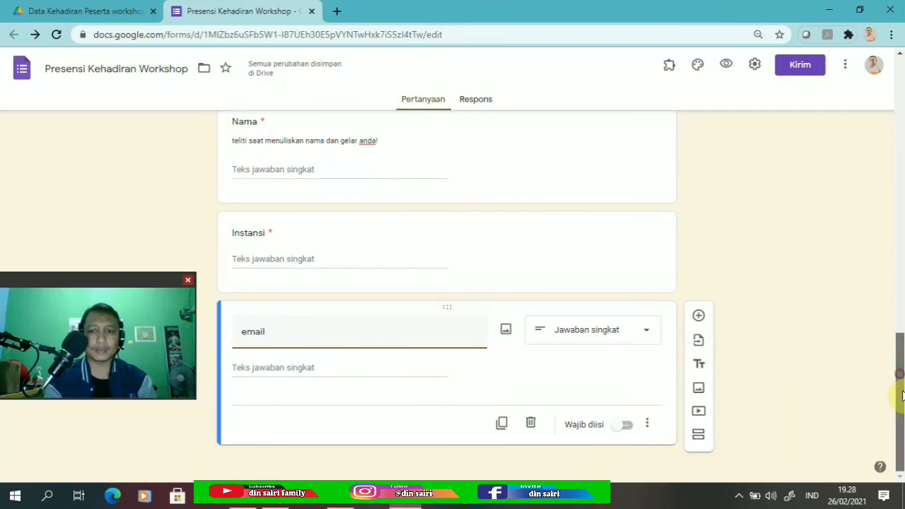
left_click(626, 425)
left_click(646, 424)
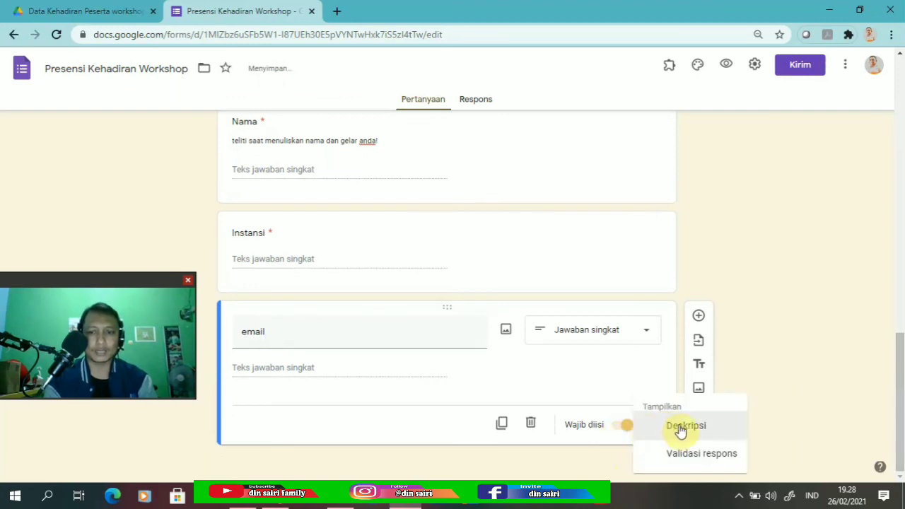
left_click(678, 424)
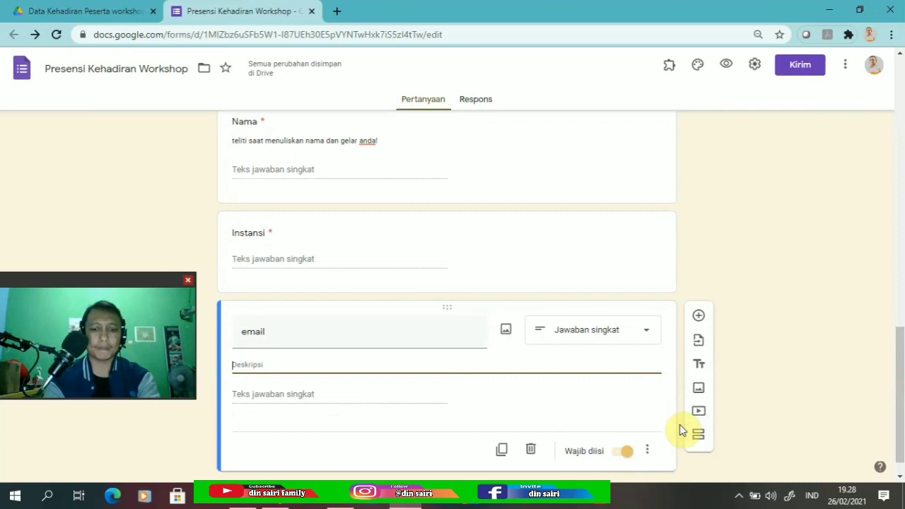
type("Isikan dengan ")
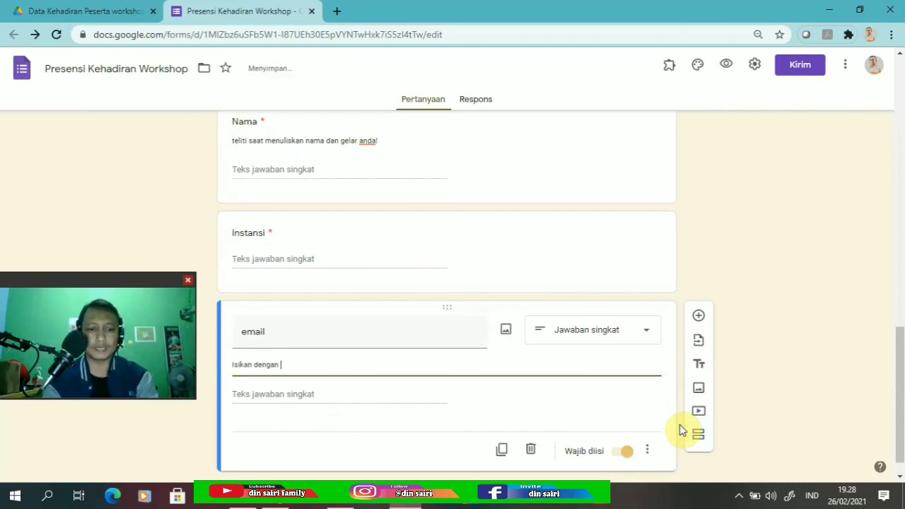
type("e")
type("m")
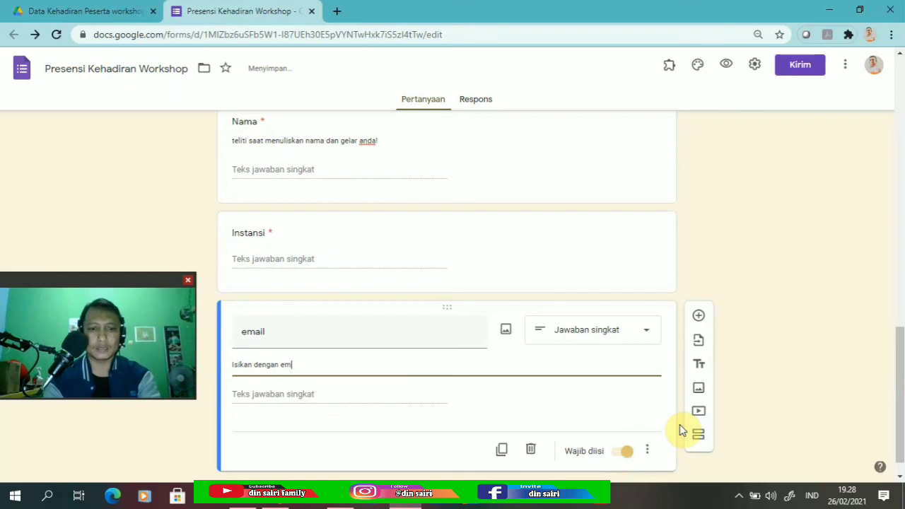
type("ail yang ")
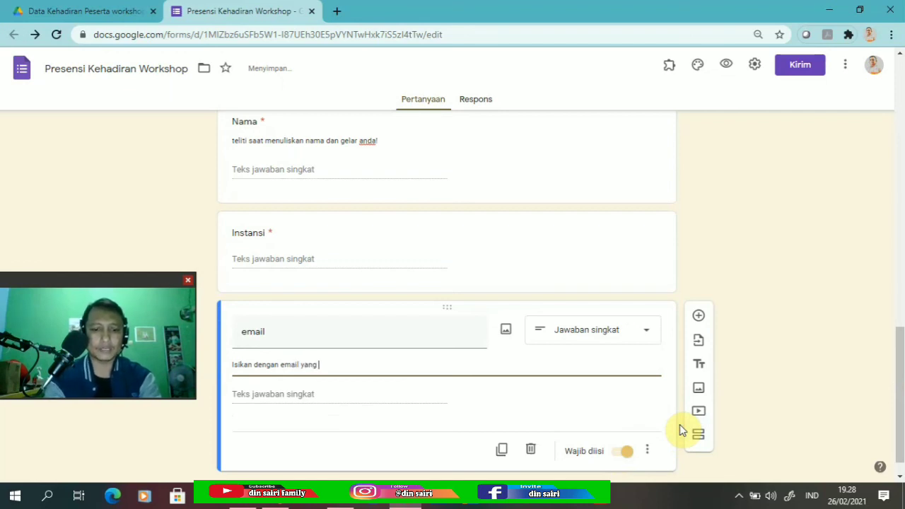
type("masih")
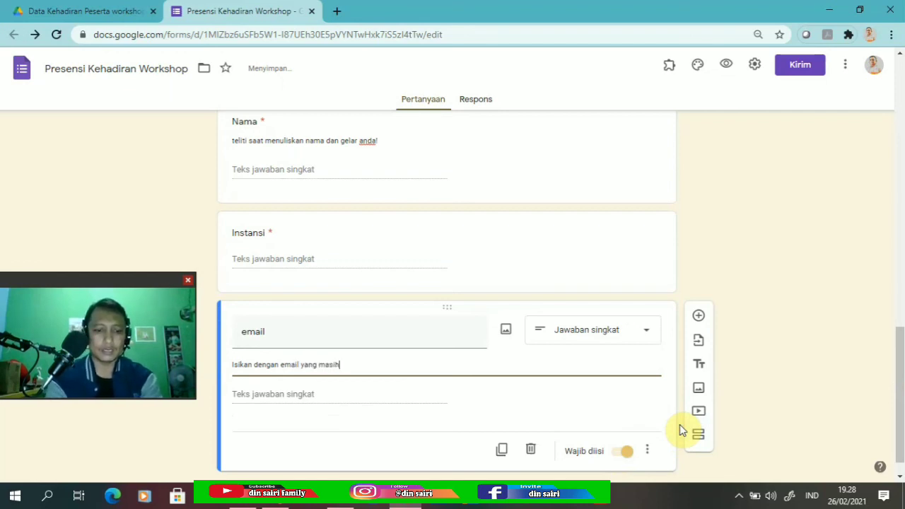
type(" aktif")
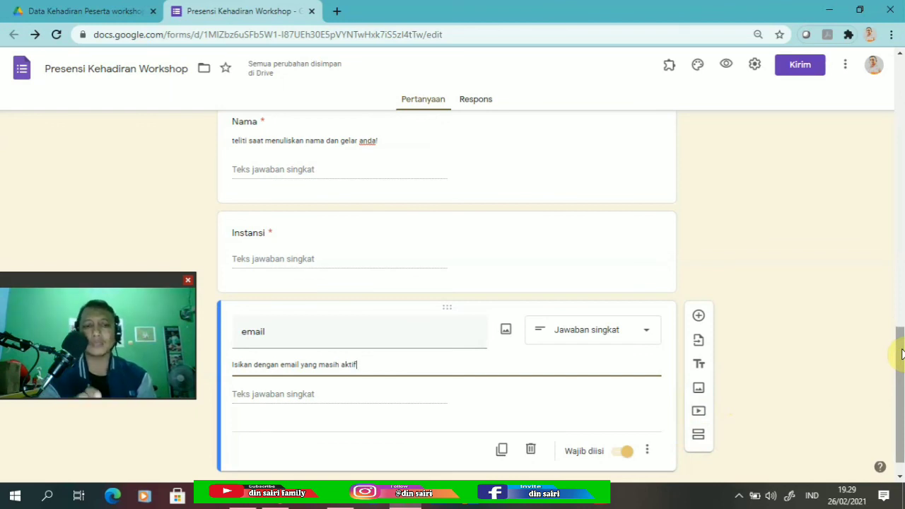
left_click_drag(900, 355, 902, 376)
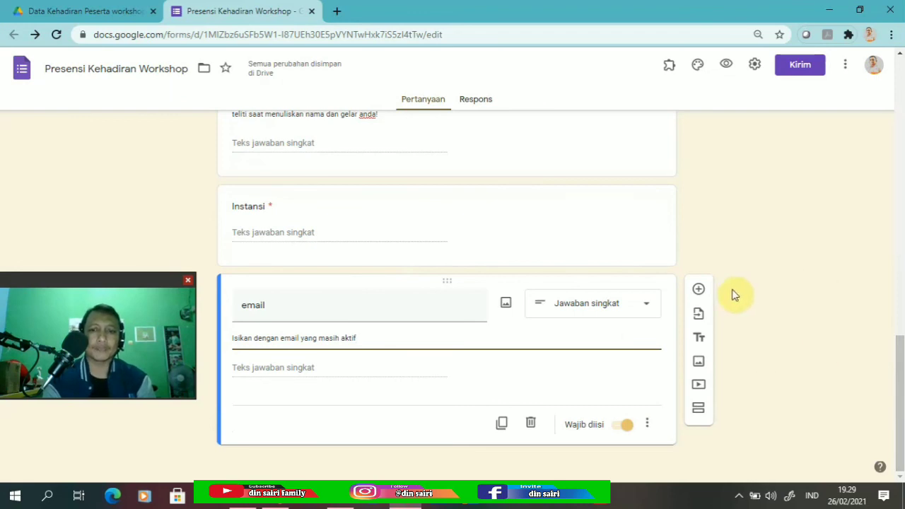
Add 'Resume Materi Kegiatan' as a required Paragraph-type question after email.
left_click(698, 289)
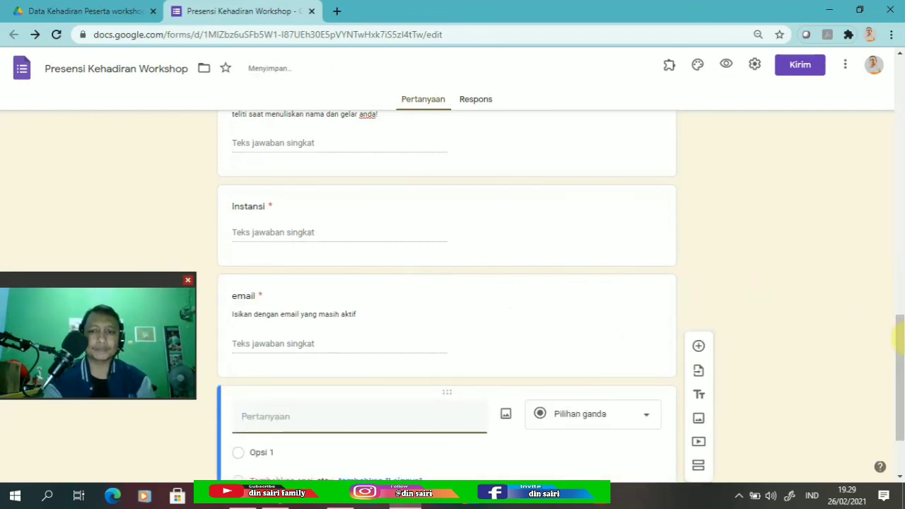
left_click_drag(901, 339, 898, 357)
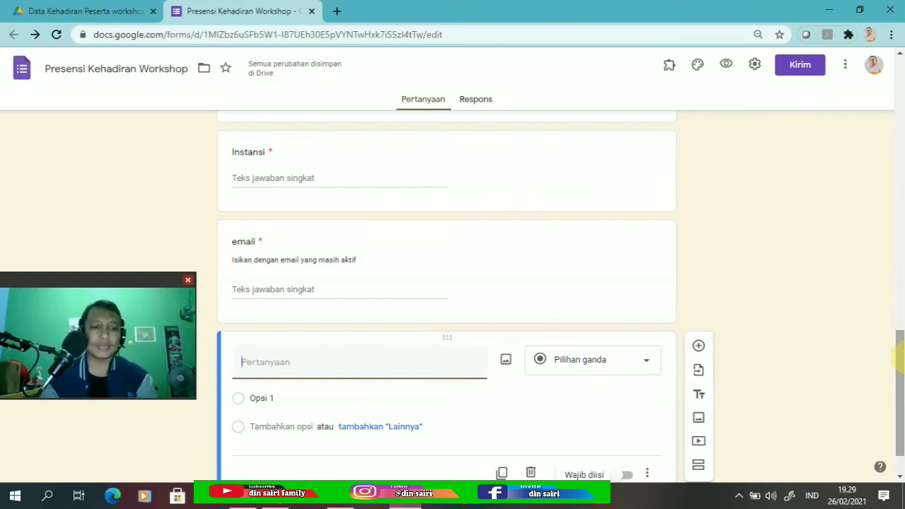
type("Resume")
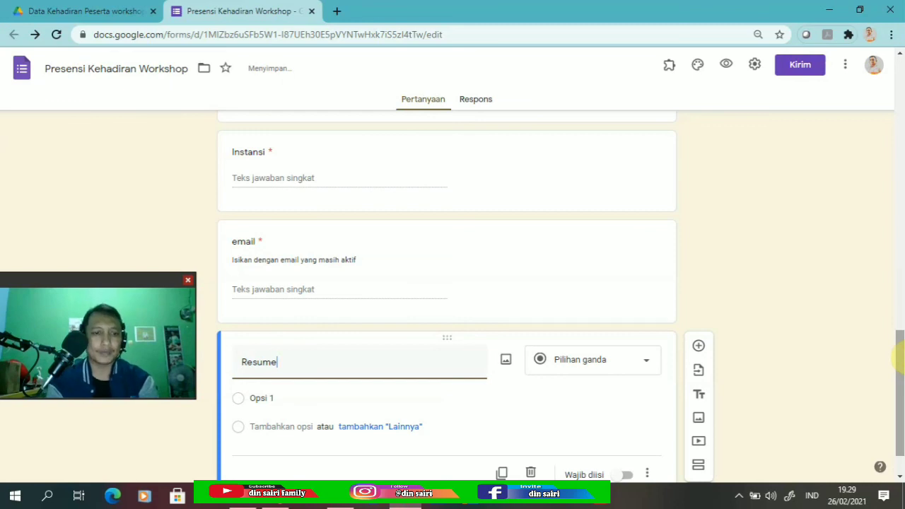
type(" Materi")
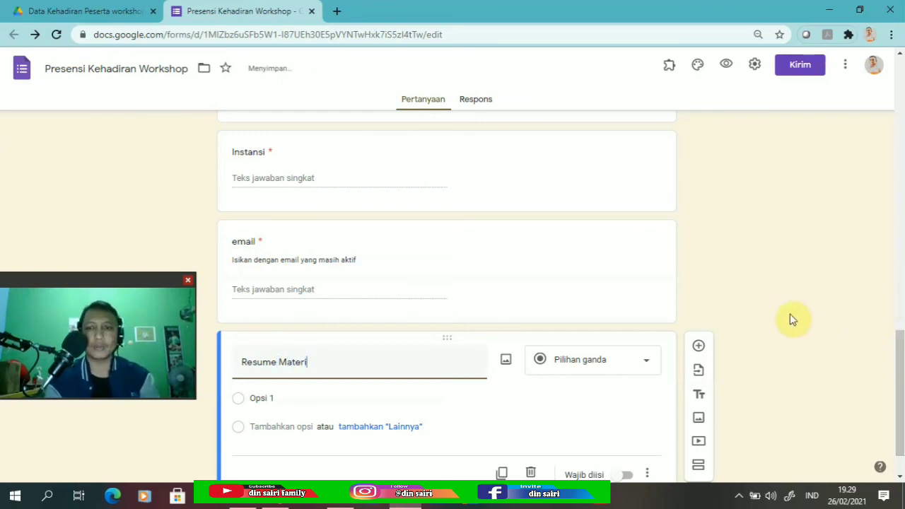
type(" Keg")
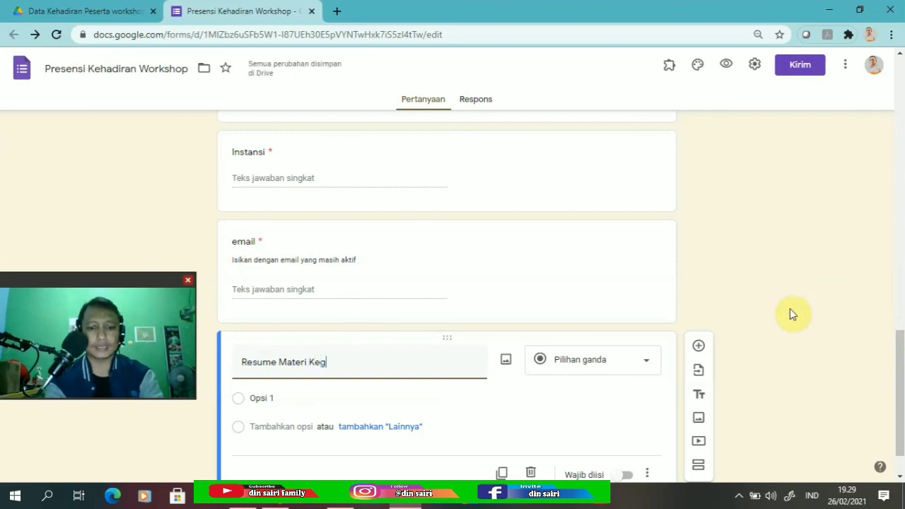
type("iatan")
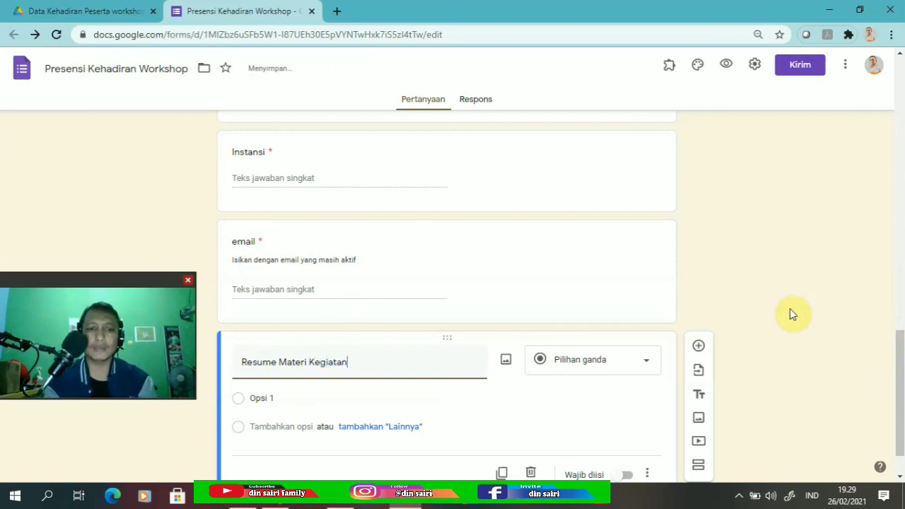
left_click(645, 362)
left_click(586, 159)
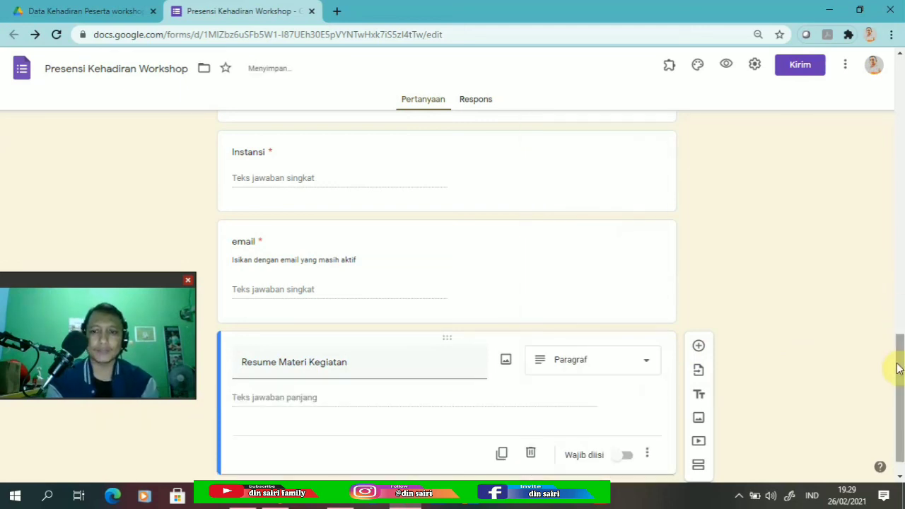
scroll(895, 362, "down", 1)
left_click(628, 425)
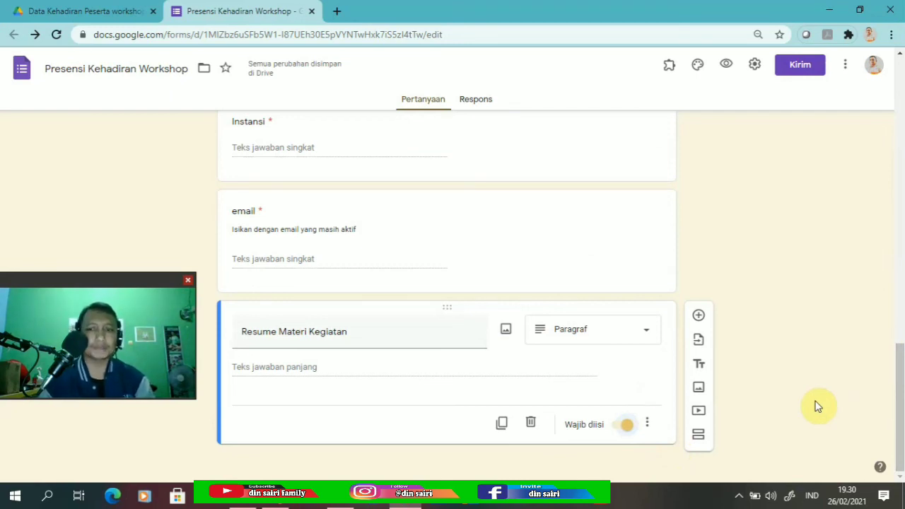
left_click_drag(896, 377, 891, 141)
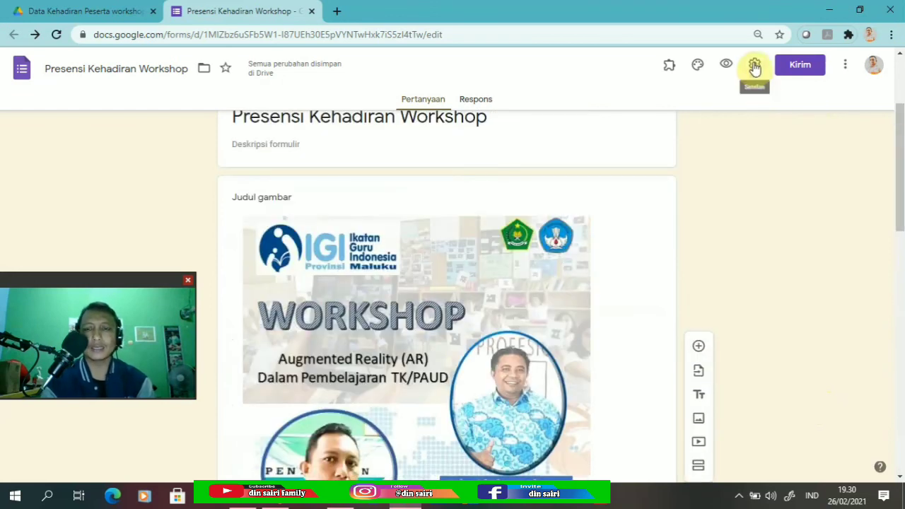
left_click(754, 67)
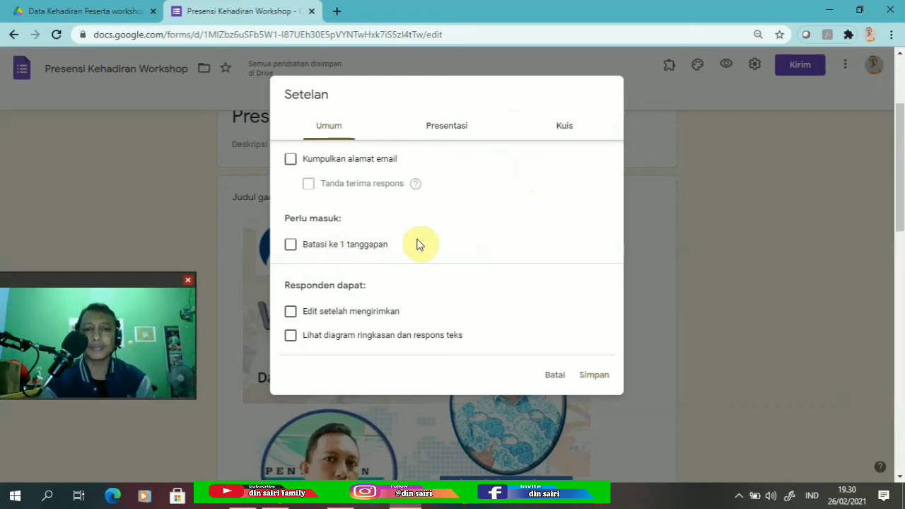
Limit respondents to one response and save the confirmation message 'Terima Kasih, Salam Sukses !'.
left_click(290, 247)
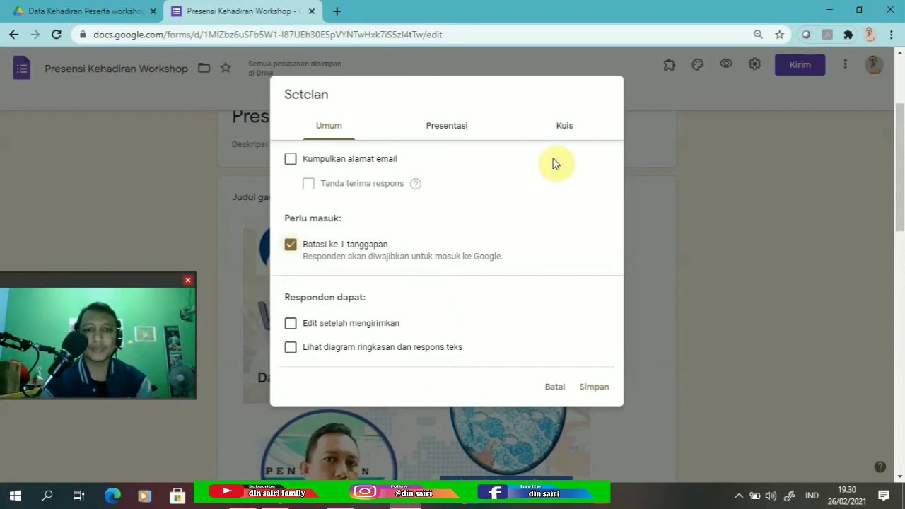
left_click(439, 127)
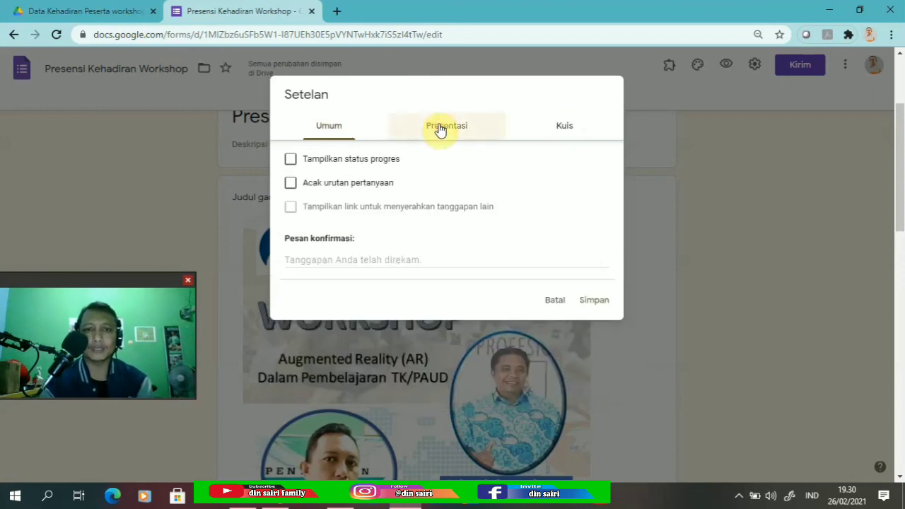
left_click(340, 254)
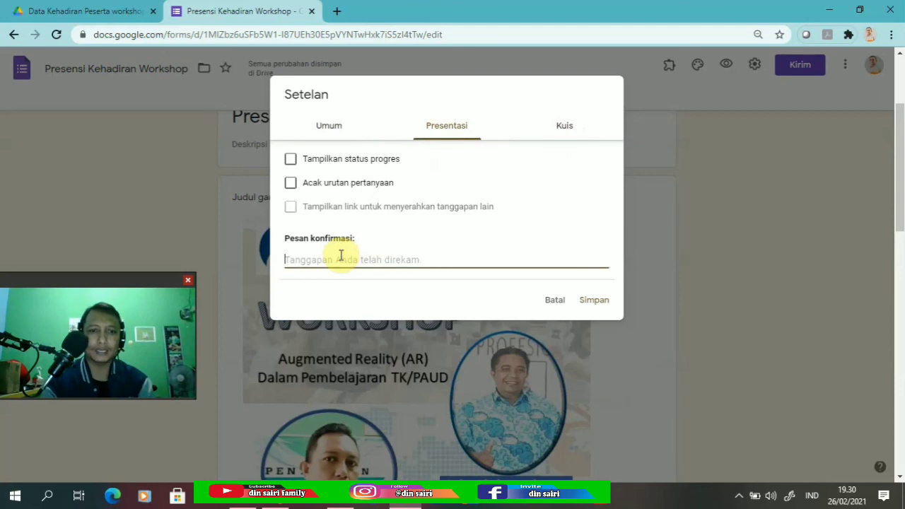
type("Te")
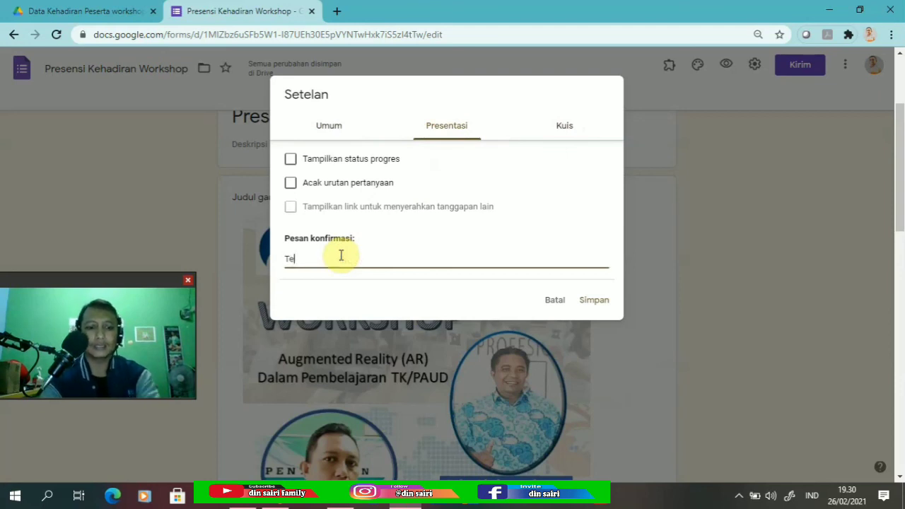
type("rima Kasih")
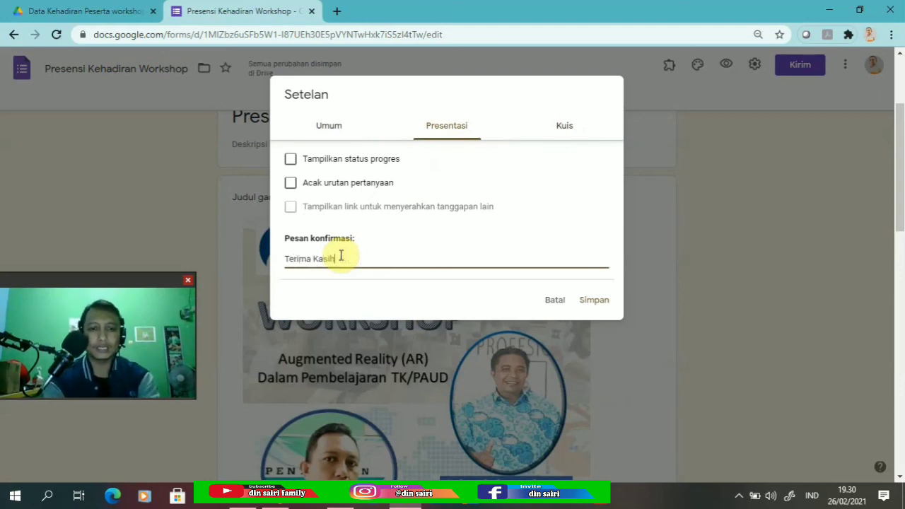
type(",")
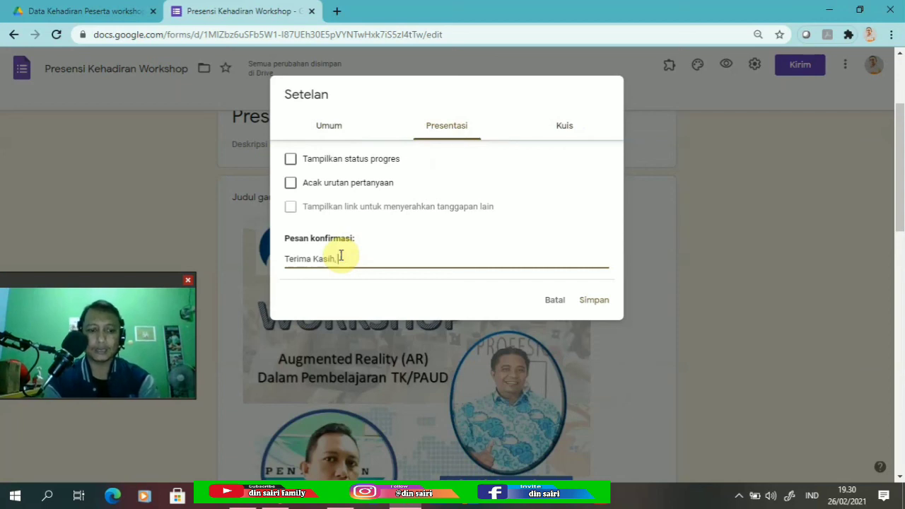
type(" Salam")
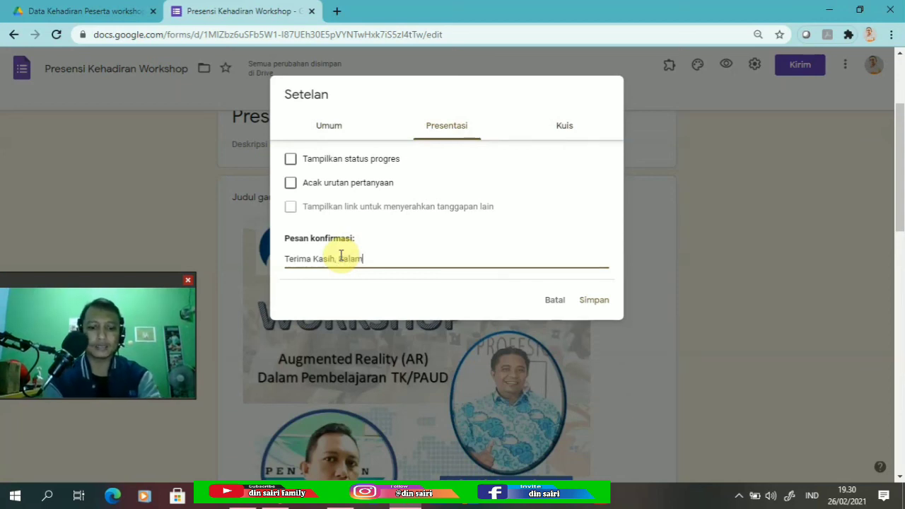
type(" Sukses")
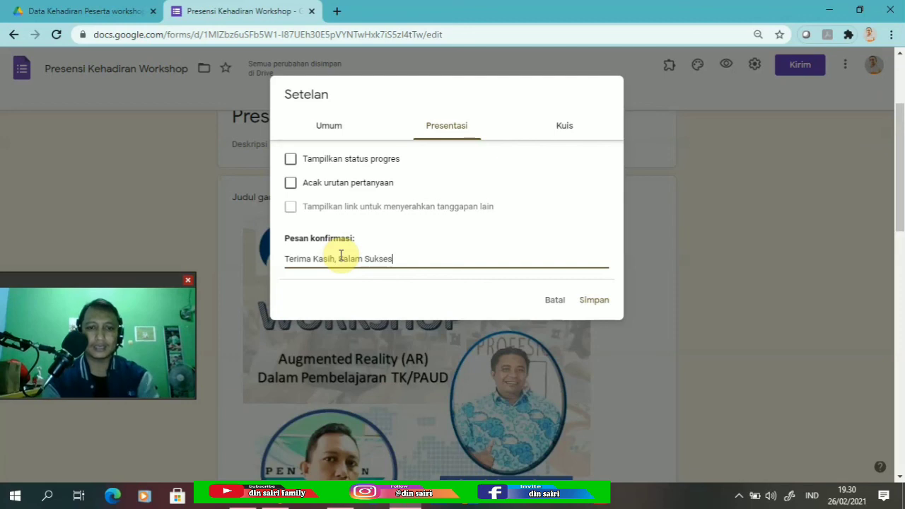
type(" !")
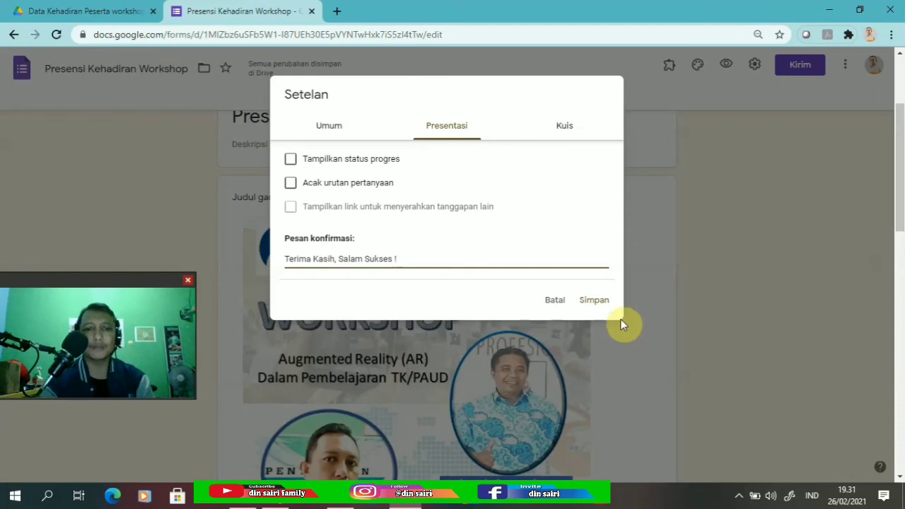
left_click(591, 301)
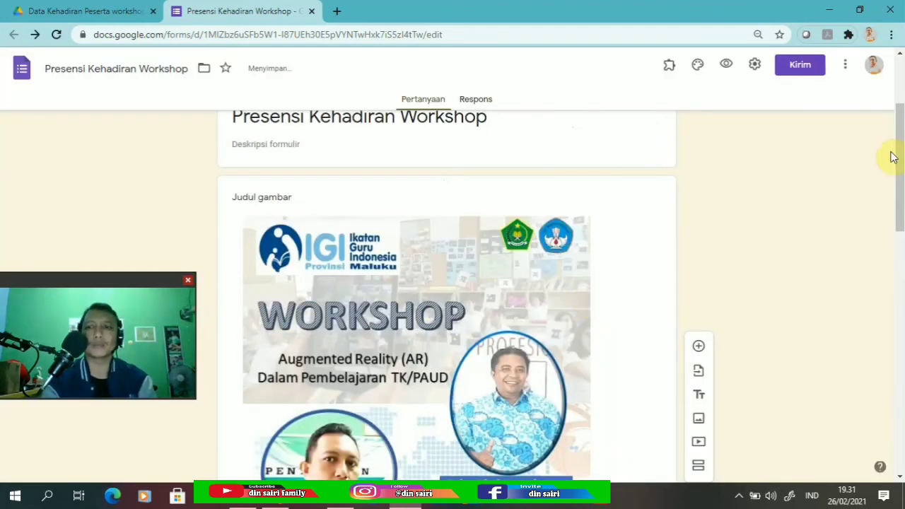
Copy the form's shortened forms.gle sharing link and close the send dialog.
left_click_drag(898, 135, 897, 83)
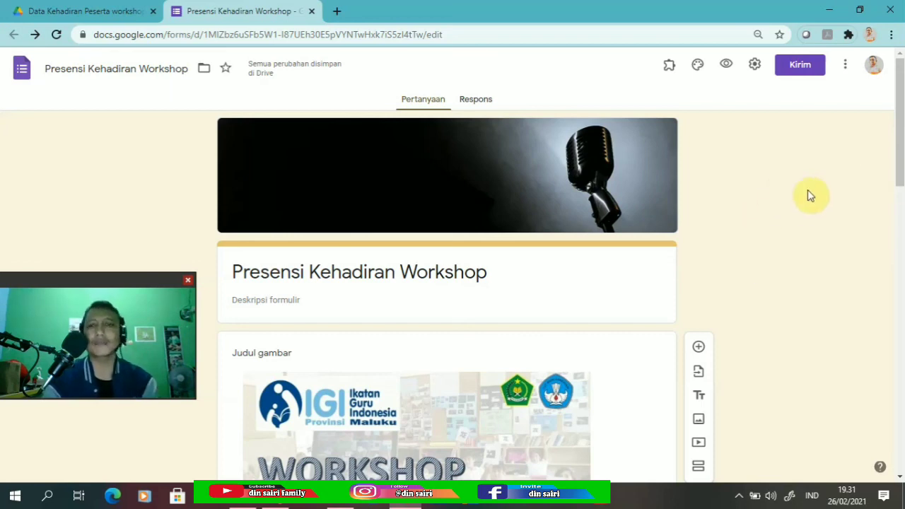
left_click(799, 67)
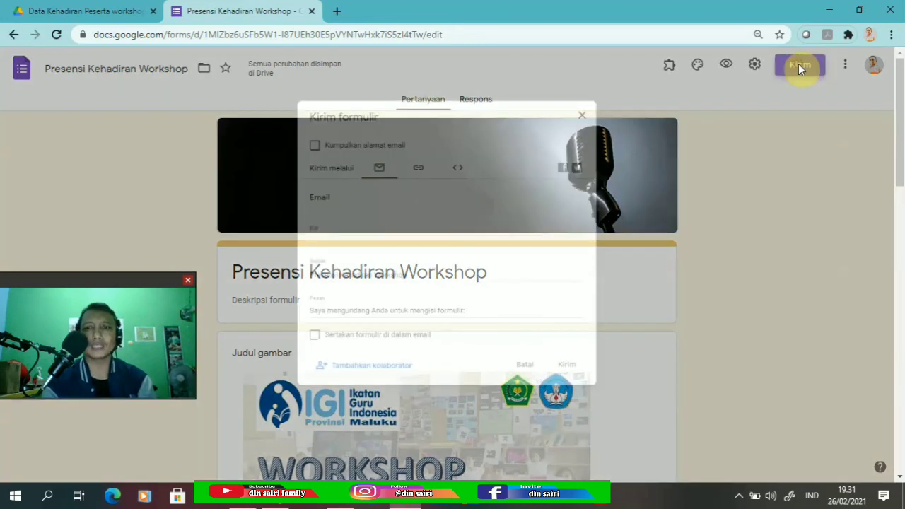
left_click(414, 157)
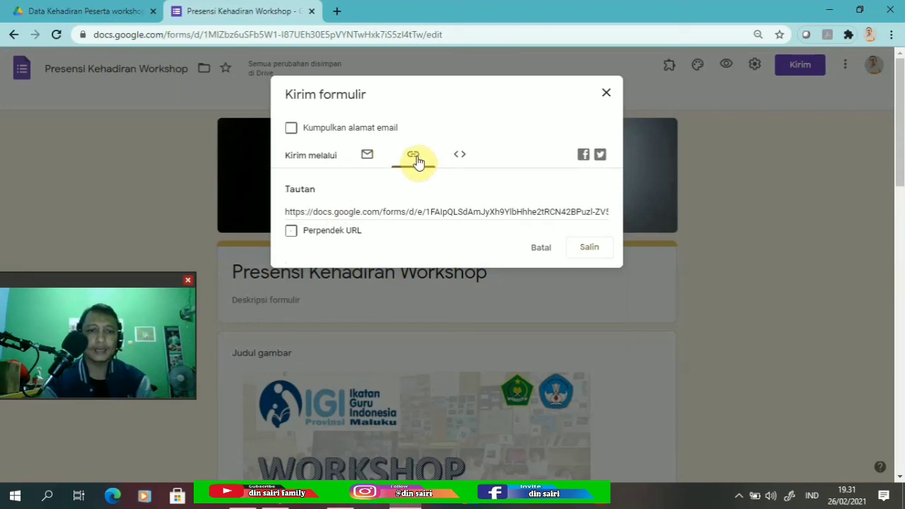
left_click(293, 233)
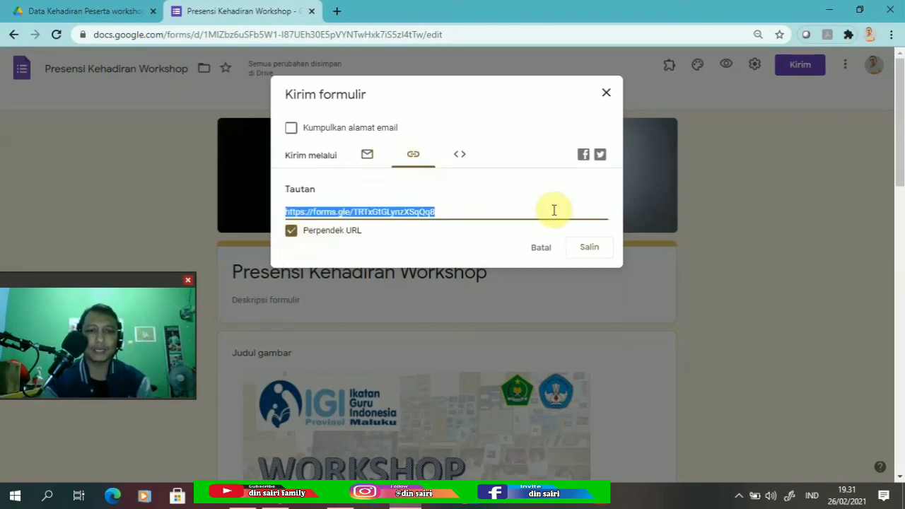
left_click(589, 250)
left_click(591, 248)
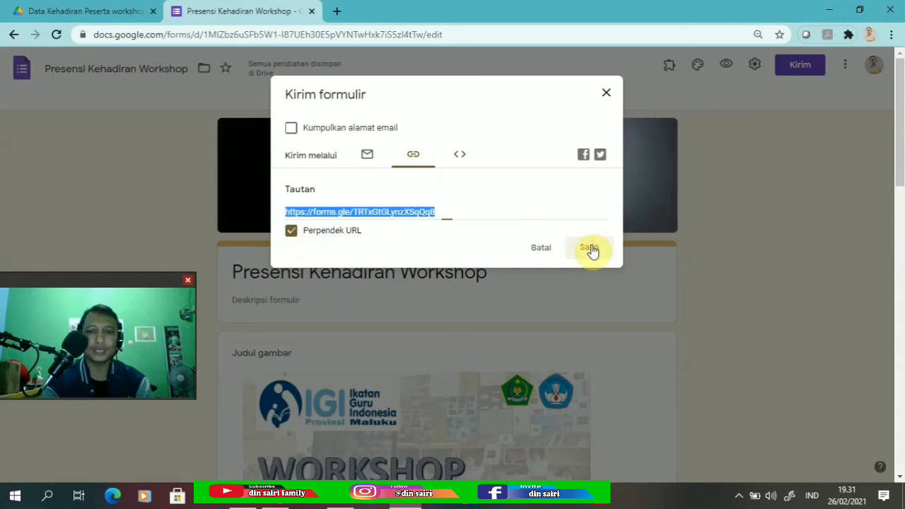
left_click(591, 248)
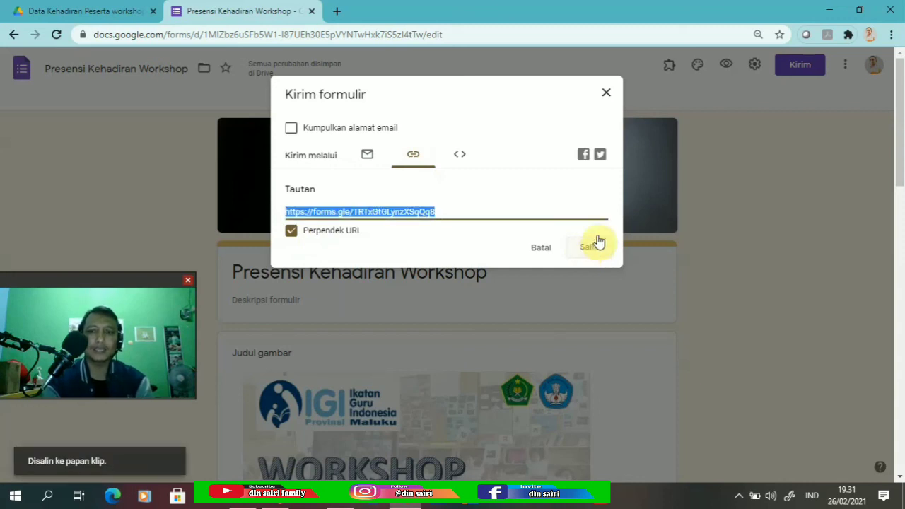
left_click(604, 94)
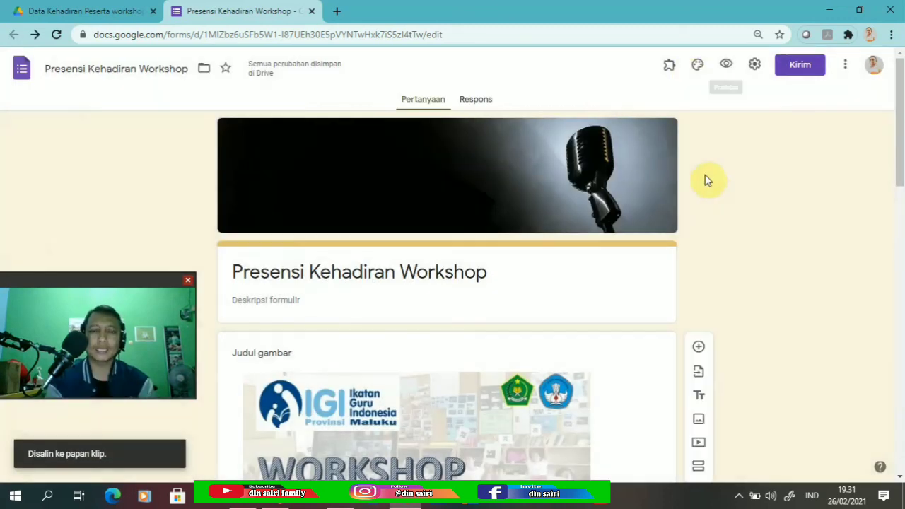
Go to the s.id dashboard in a new browser tab.
left_click(335, 10)
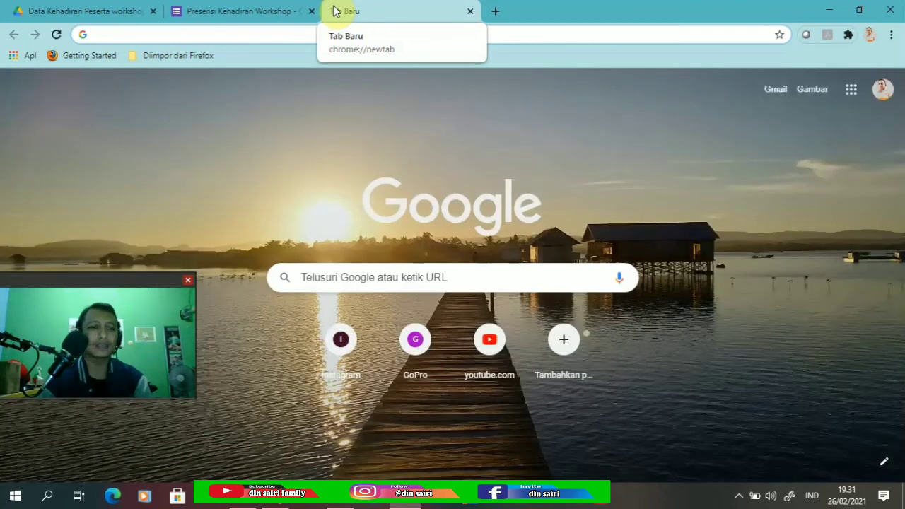
type("s")
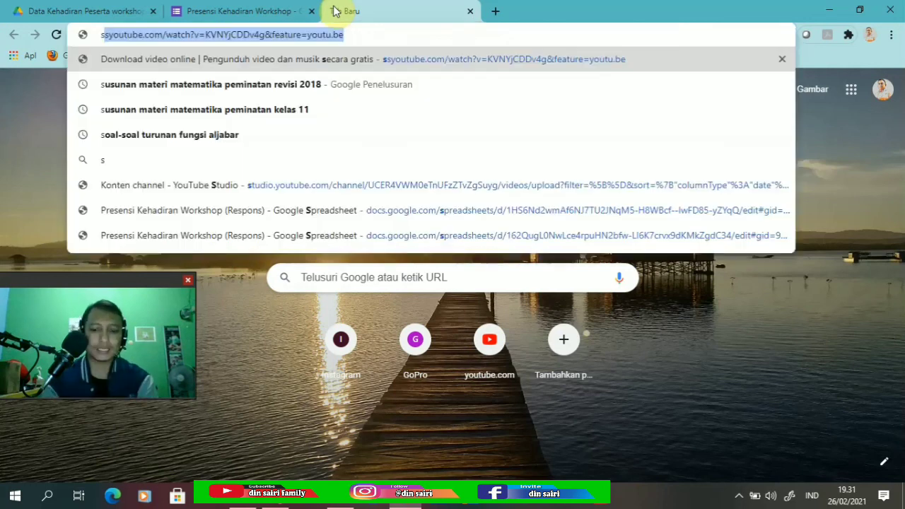
type(".id")
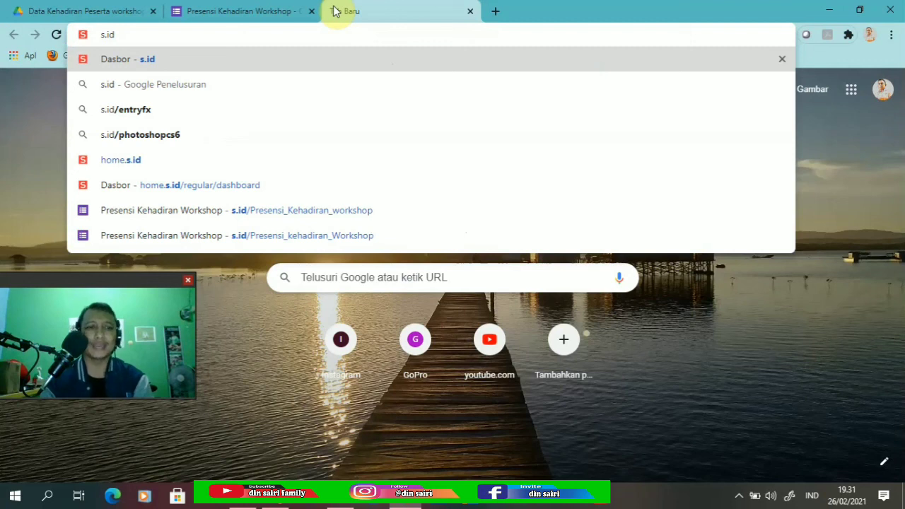
key("Return")
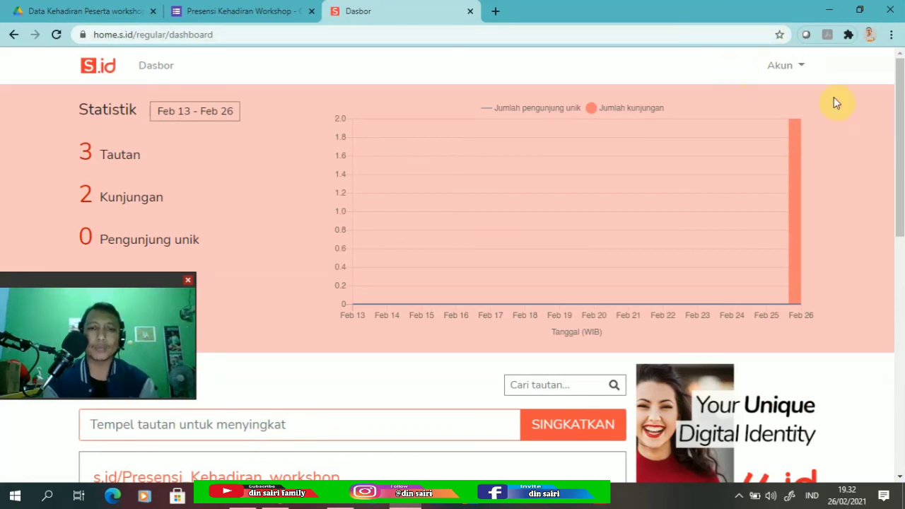
Paste the forms.gle form link into s.id and shorten it to s.id/ykShr.
left_click_drag(898, 101, 899, 222)
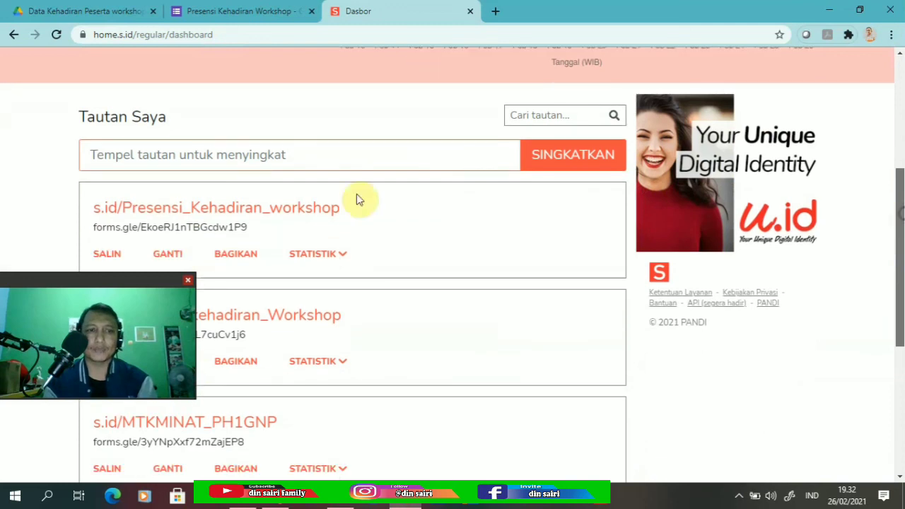
left_click(233, 150)
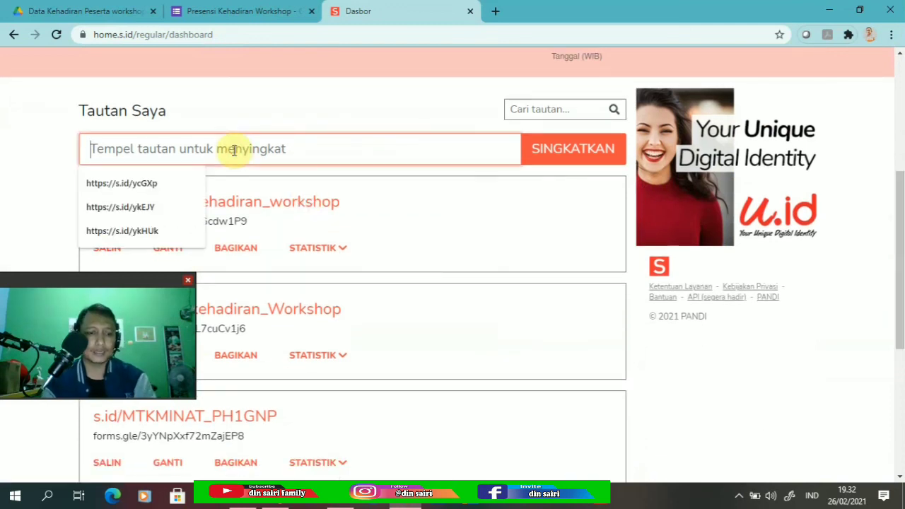
type("https://forms.gle/TRTxGtGLynzXSqQq8")
key("Return")
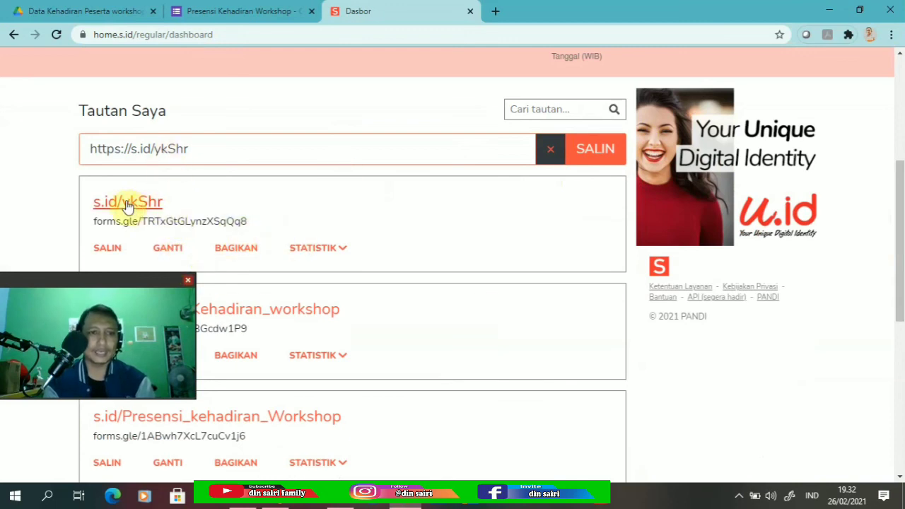
Try renaming the new short link's ending to 'Presensi_Kehadiran'.
left_click(168, 248)
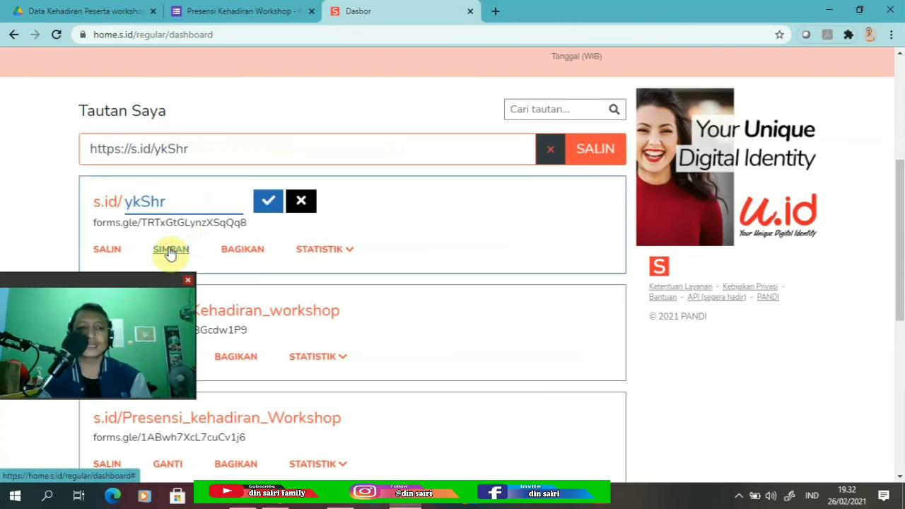
left_click(181, 201)
key("BackSpace")
key("BackSpace")
key("BackSpace")
key("BackSpace")
type("Presensi_")
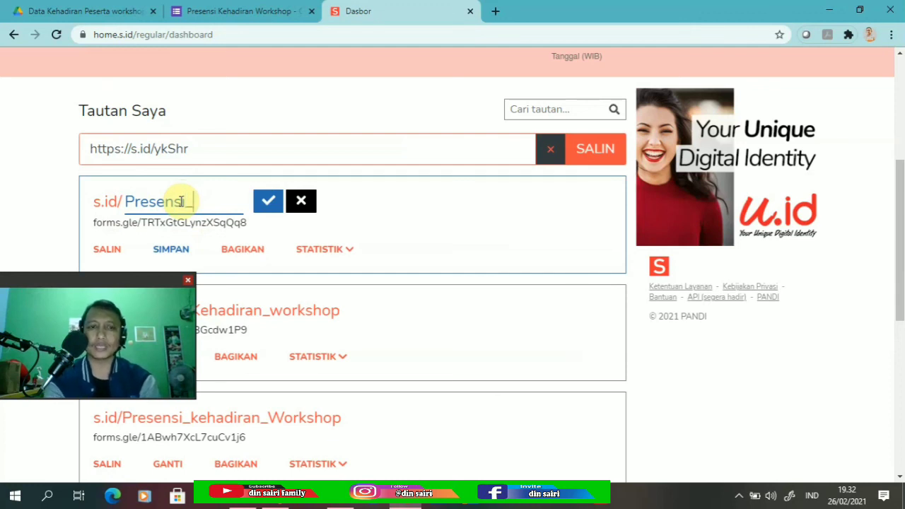
type("Ke")
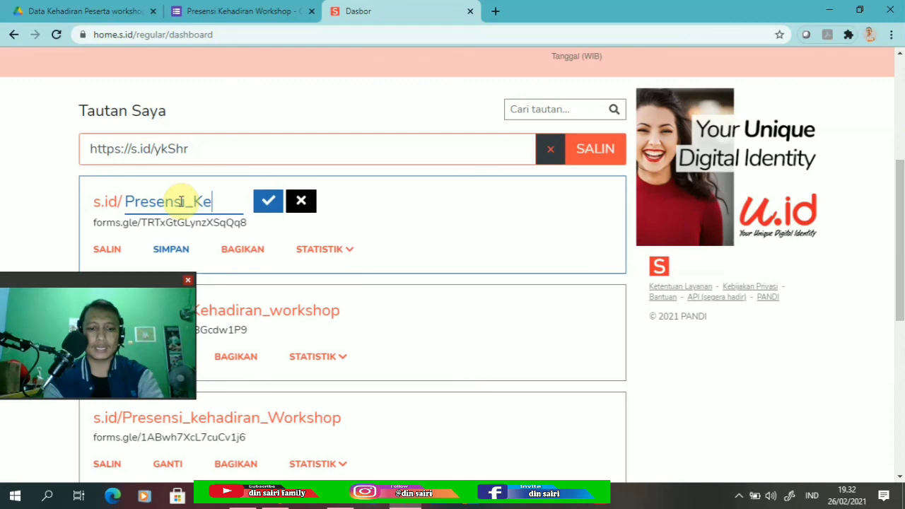
type("hadiran")
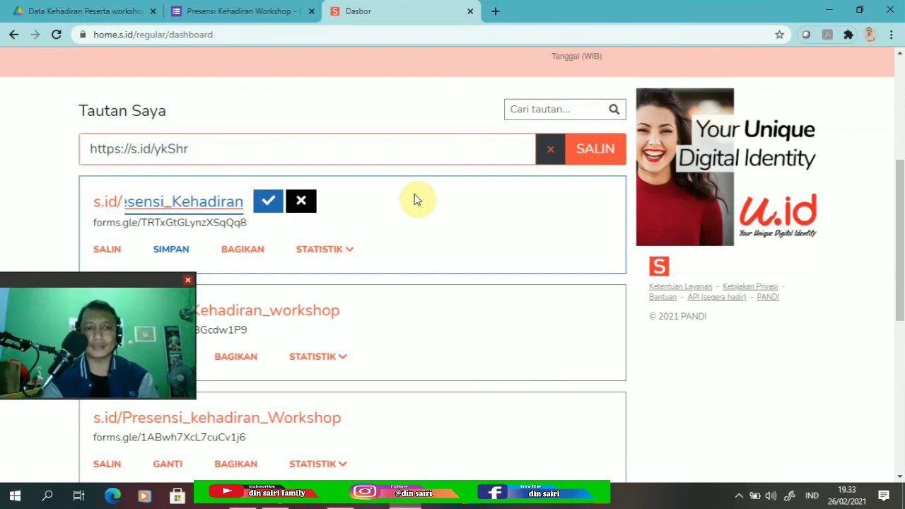
left_click(265, 203)
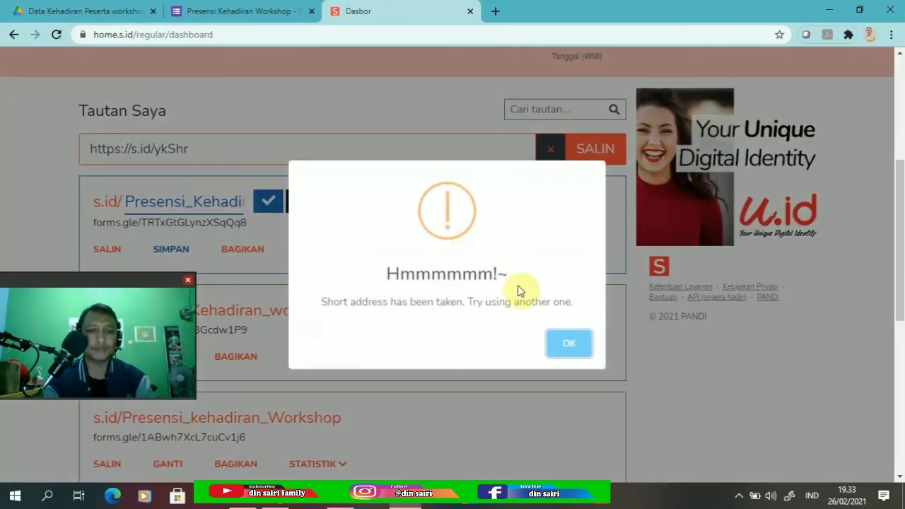
Dismiss the address-taken warning and copy the s.id/ykShr short link.
left_click(570, 345)
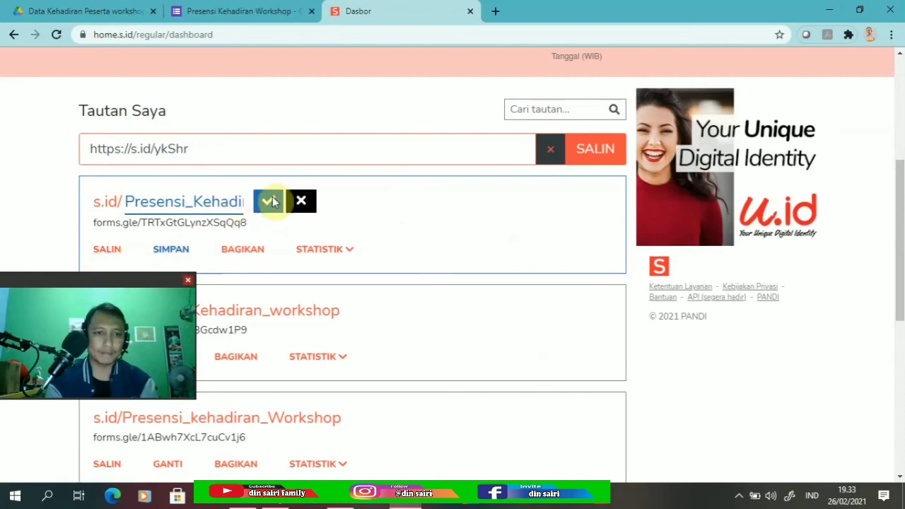
left_click(106, 249)
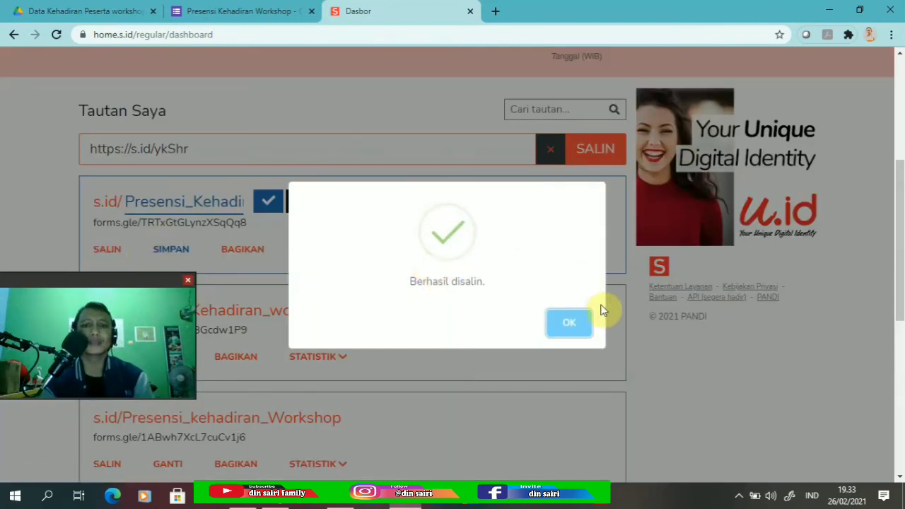
left_click(574, 326)
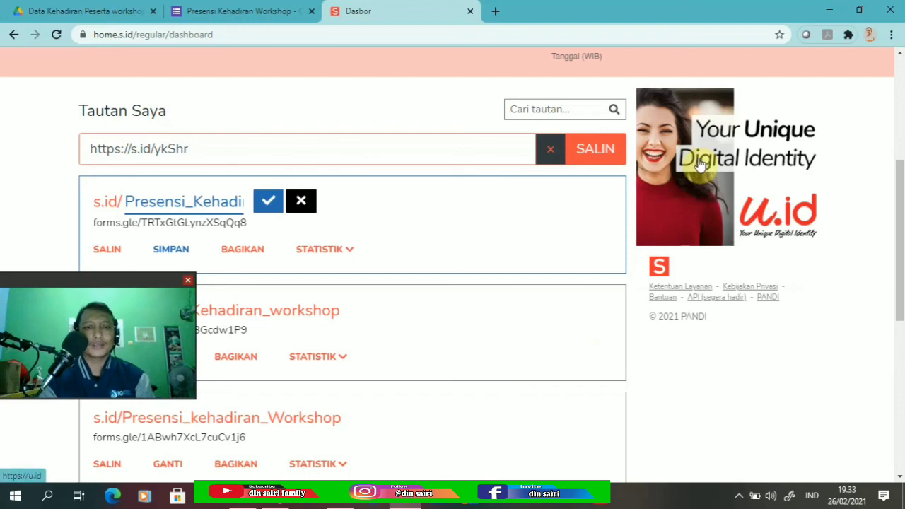
left_click(496, 15)
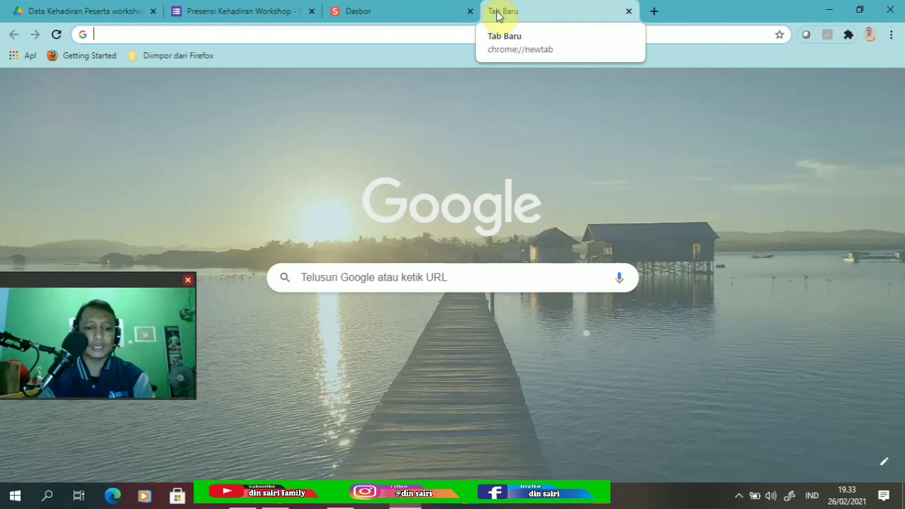
type("https://s.id/ykShr")
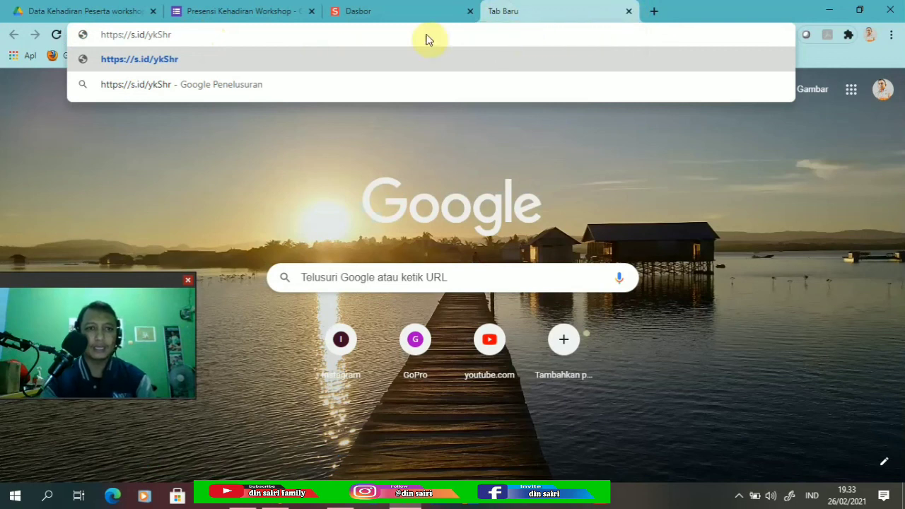
left_click(406, 12)
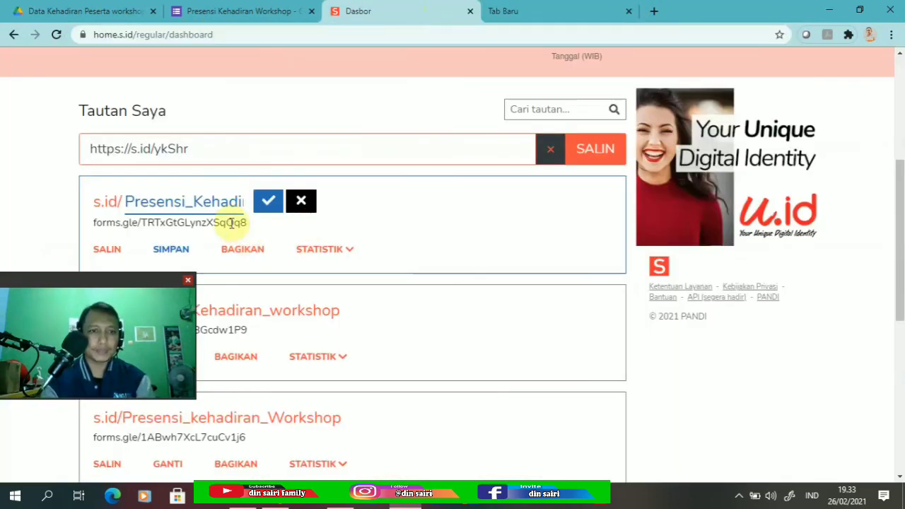
Retry saving the custom link name and dismiss the address-taken warning.
left_click(219, 202)
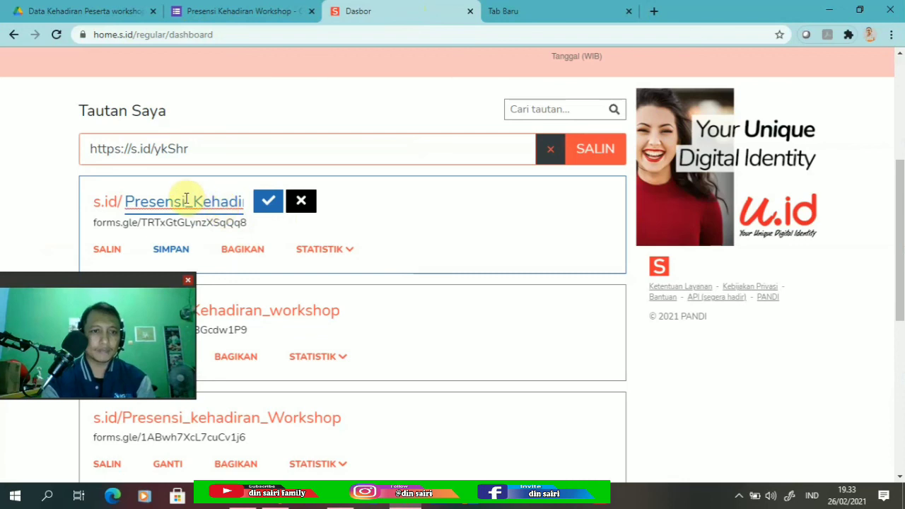
left_click(186, 201)
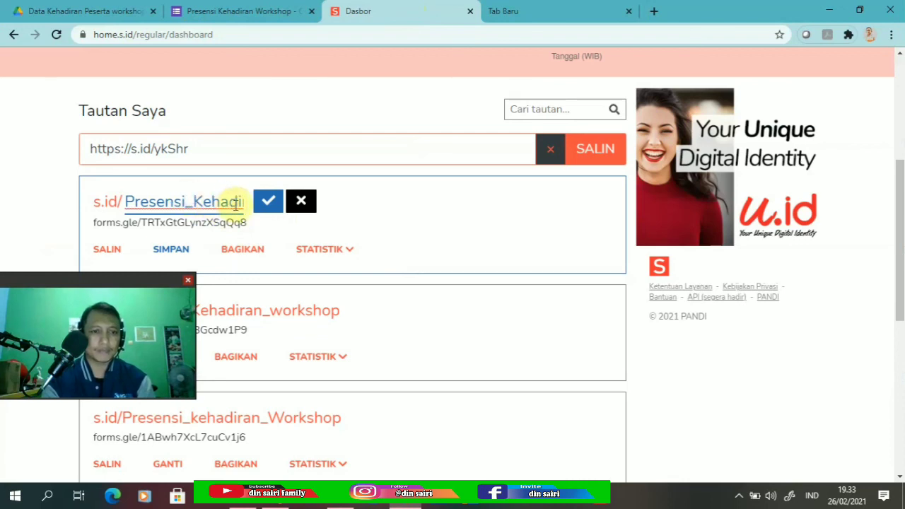
left_click(267, 203)
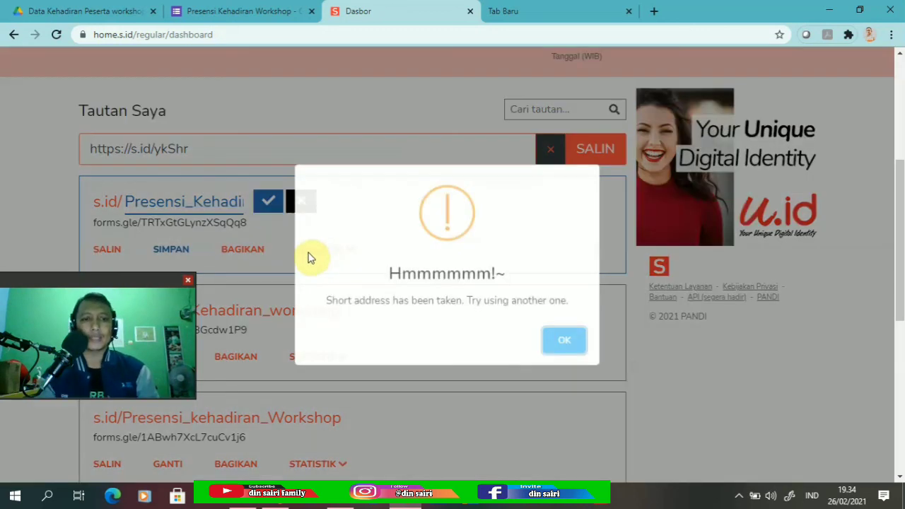
left_click(570, 347)
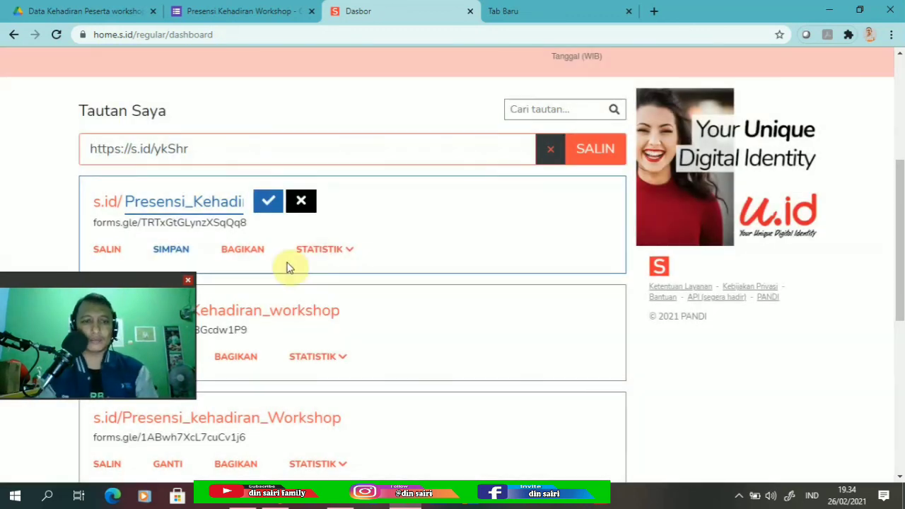
Rename the short link to s.id/Presensi_Workshop and save it.
left_click(230, 200)
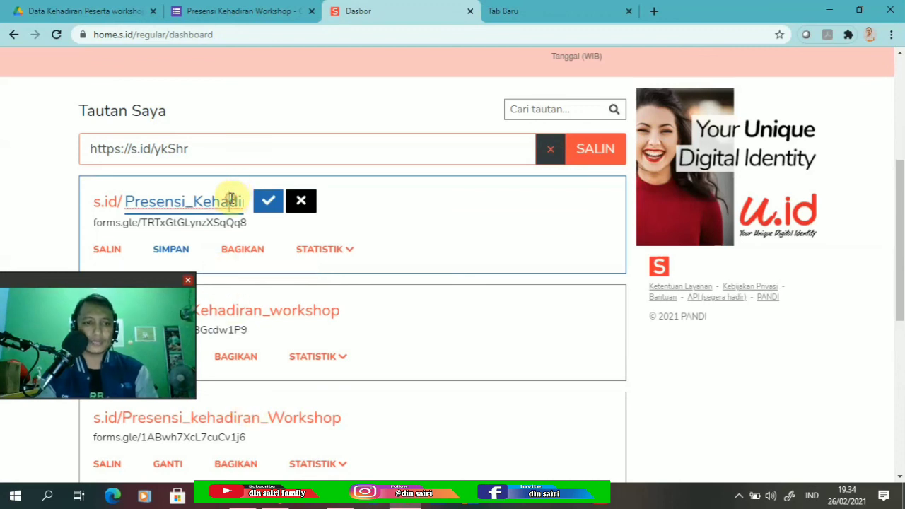
left_click_drag(194, 200, 289, 204)
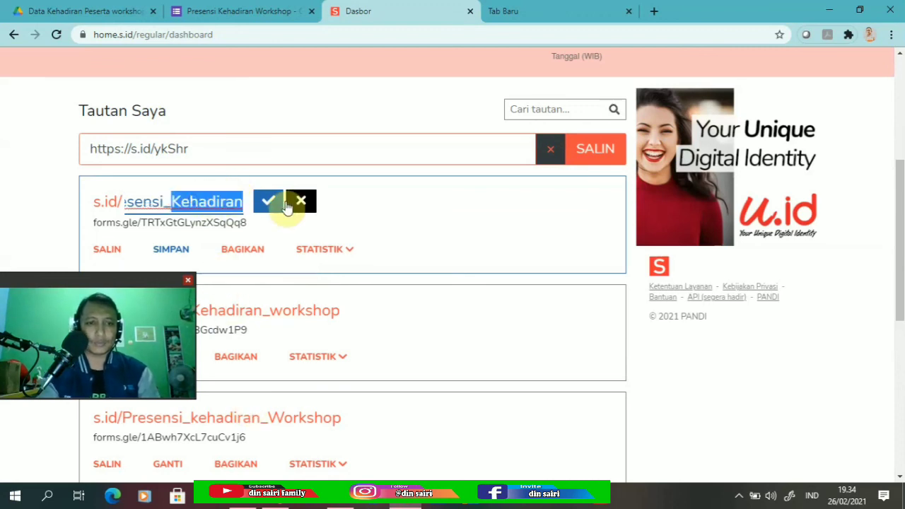
type("W")
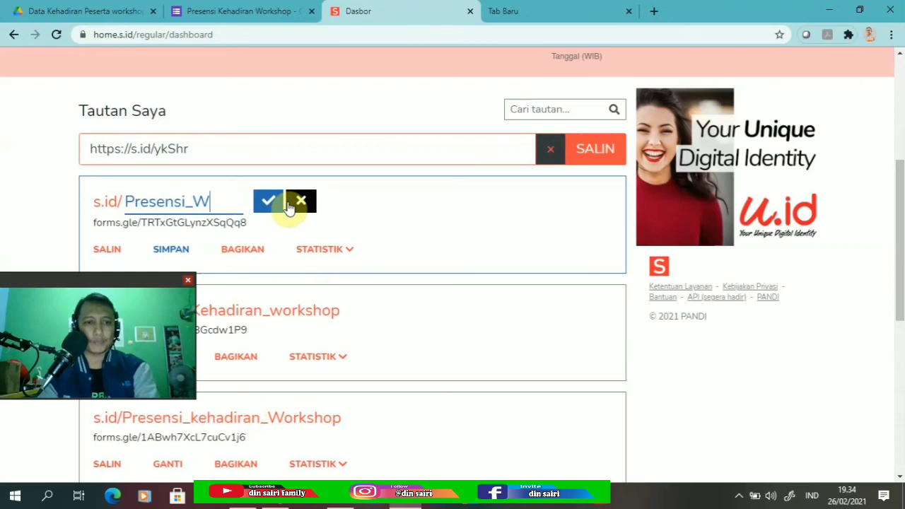
type("orshop")
key("BackSpace")
key("BackSpace")
key("BackSpace")
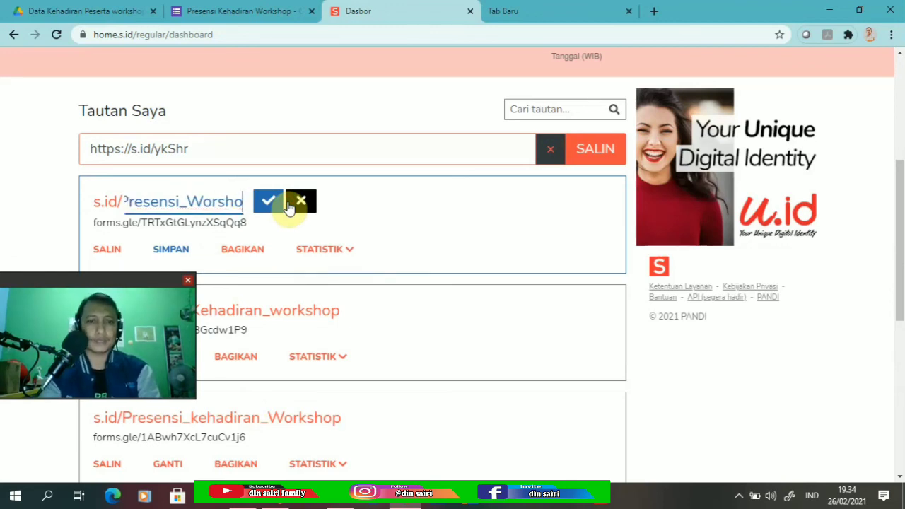
type("khop")
left_click(268, 202)
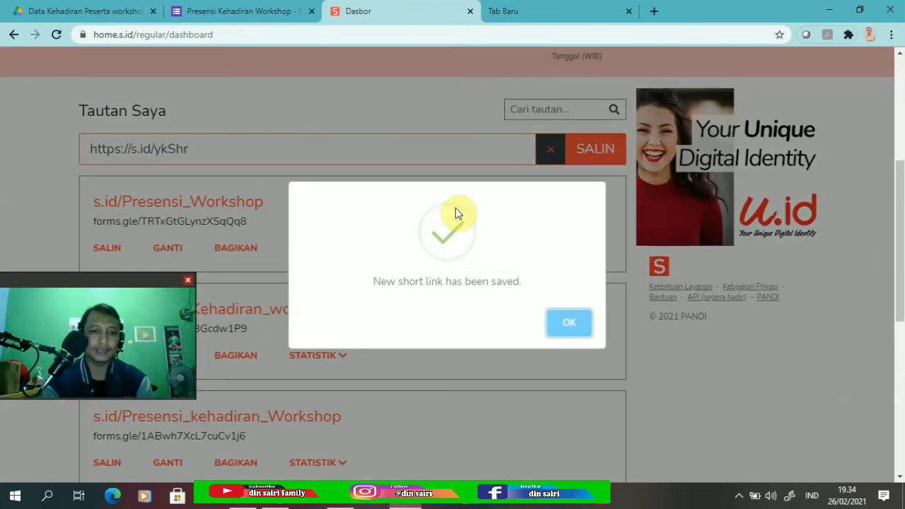
left_click(570, 325)
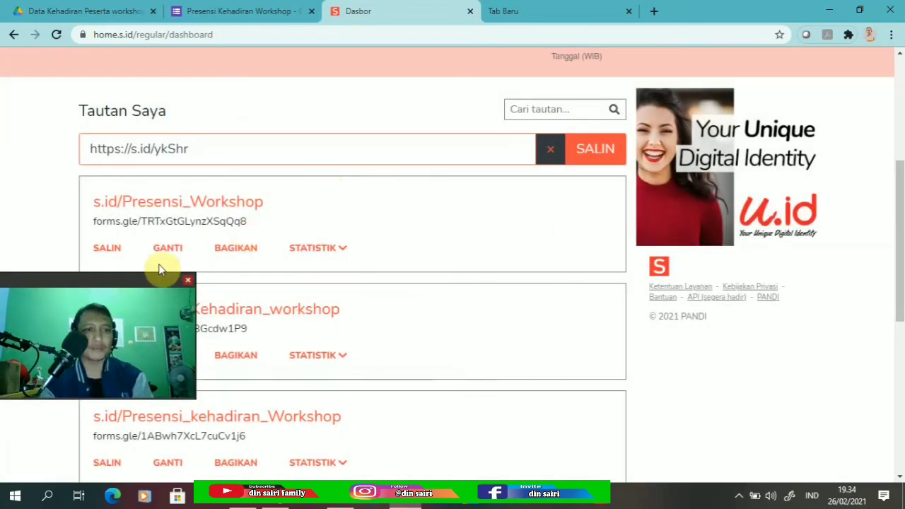
Copy s.id/Presensi_Workshop and paste it into the new tab's address bar.
left_click(108, 247)
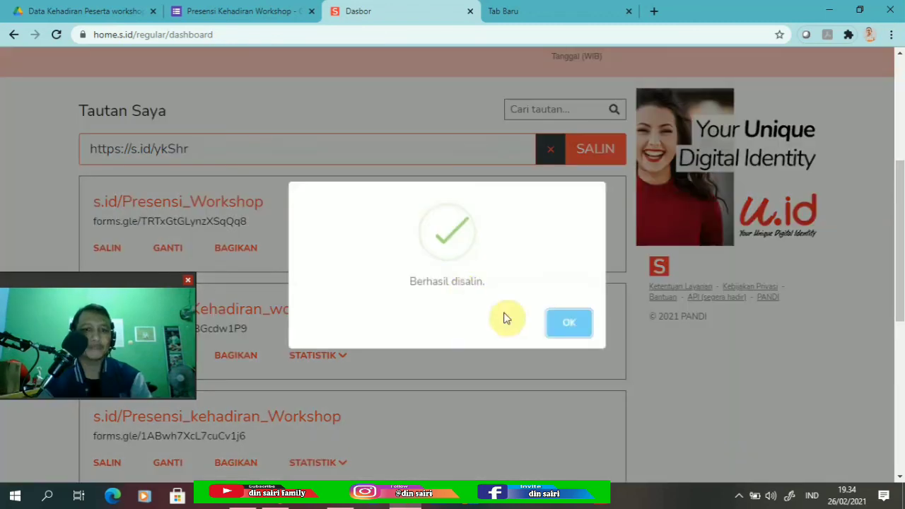
left_click(572, 325)
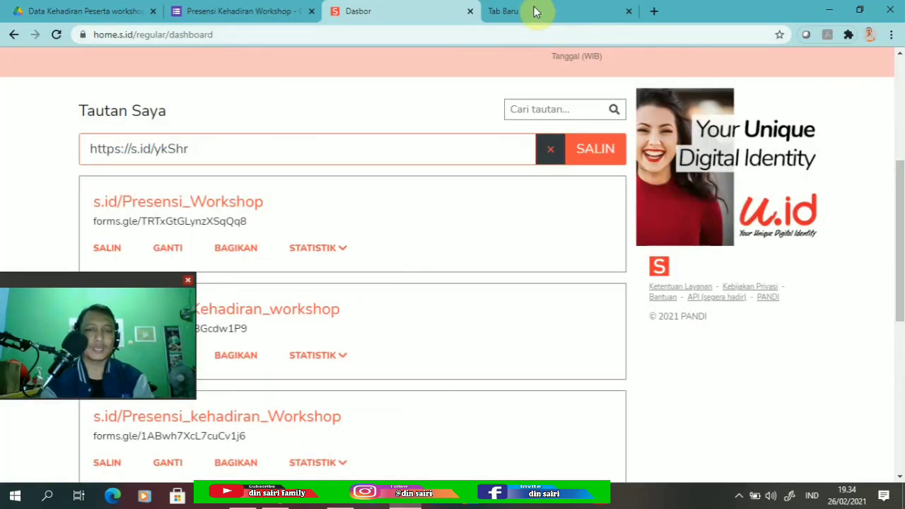
left_click(536, 12)
type("https://s.id/ykShr")
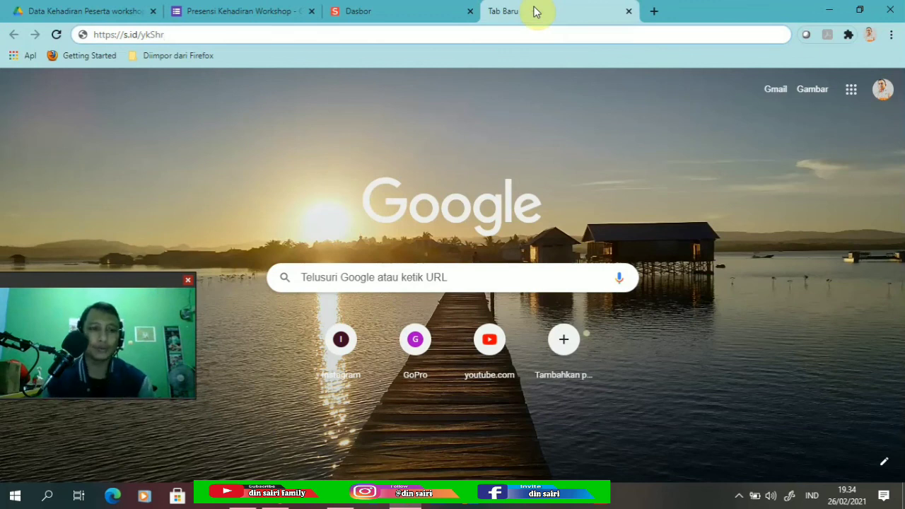
Load s.id/Presensi_Workshop so the Presensi Kehadiran Workshop form opens, and scroll through its fields.
key("BackSpace")
key("BackSpace")
key("BackSpace")
key("BackSpace")
key("BackSpace")
key("BackSpace")
key("BackSpace")
key("BackSpace")
key("BackSpace")
key("BackSpace")
key("BackSpace")
key("BackSpace")
key("BackSpace")
key("BackSpace")
key("BackSpace")
key("BackSpace")
key("BackSpace")
key("BackSpace")
type("https://s.id/Presensi_Workshop")
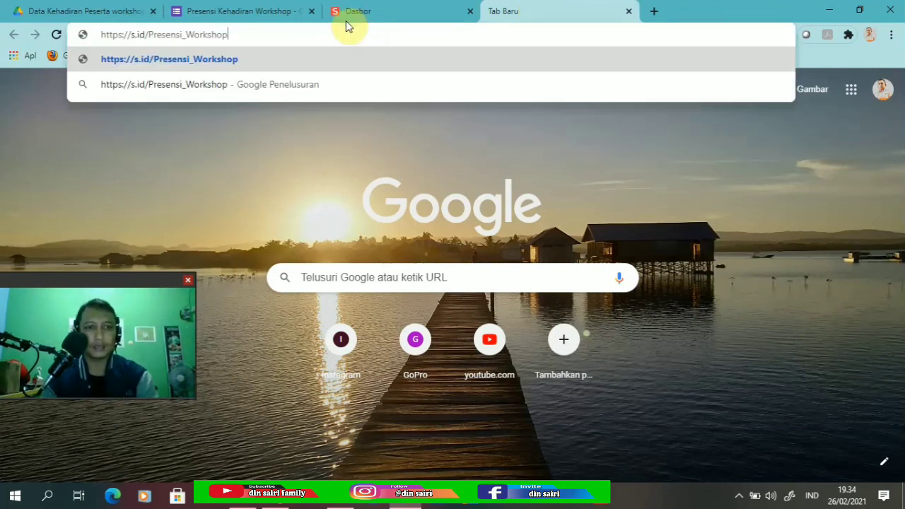
key("Return")
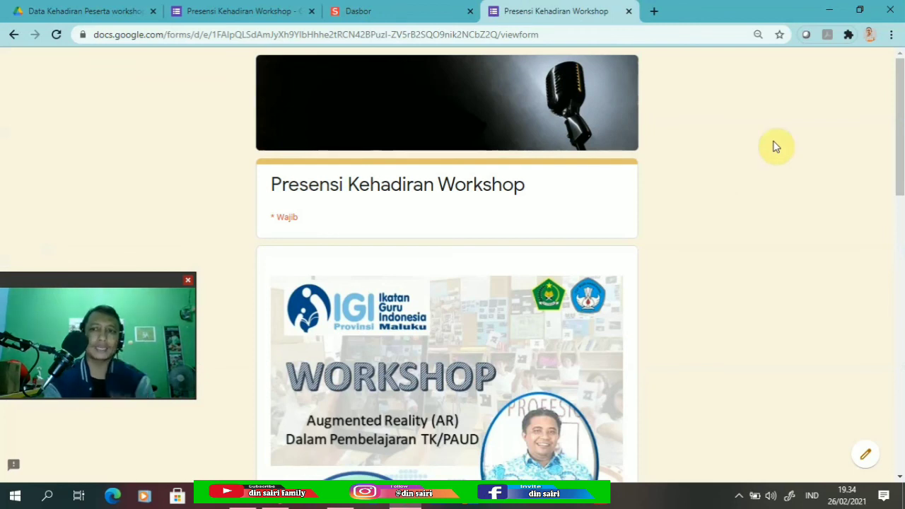
scroll(901, 141, "down", 5)
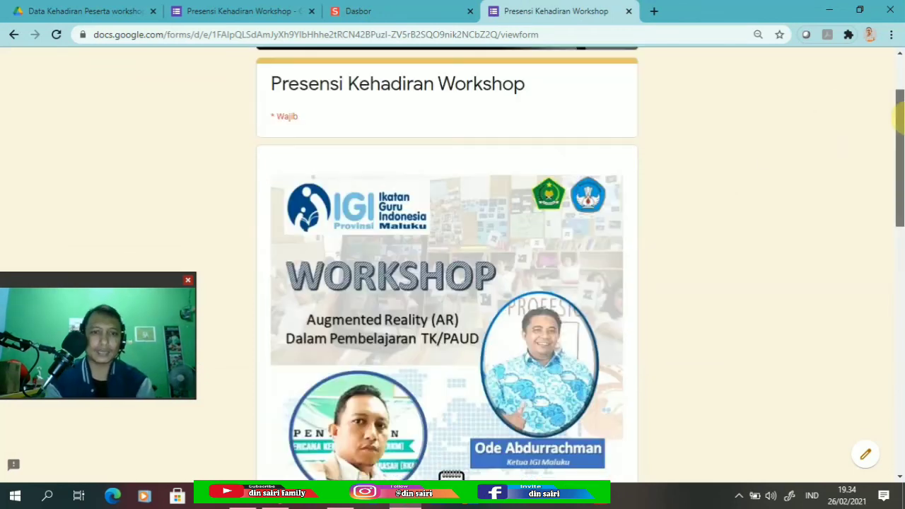
scroll(896, 221, "down", 5)
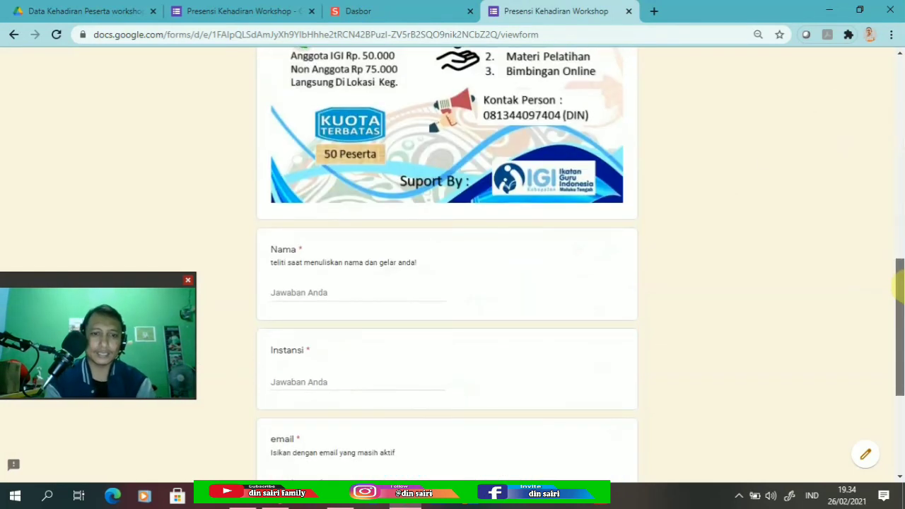
left_click_drag(896, 300, 902, 85)
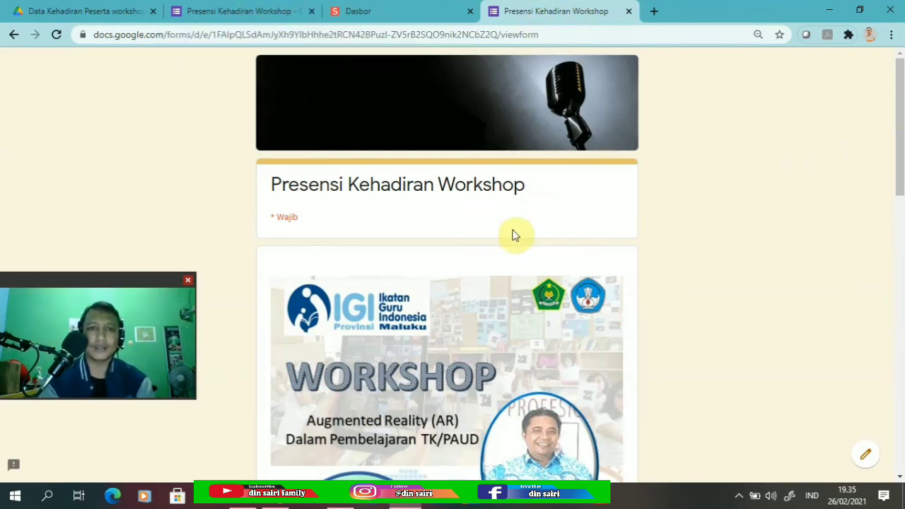
left_click(232, 11)
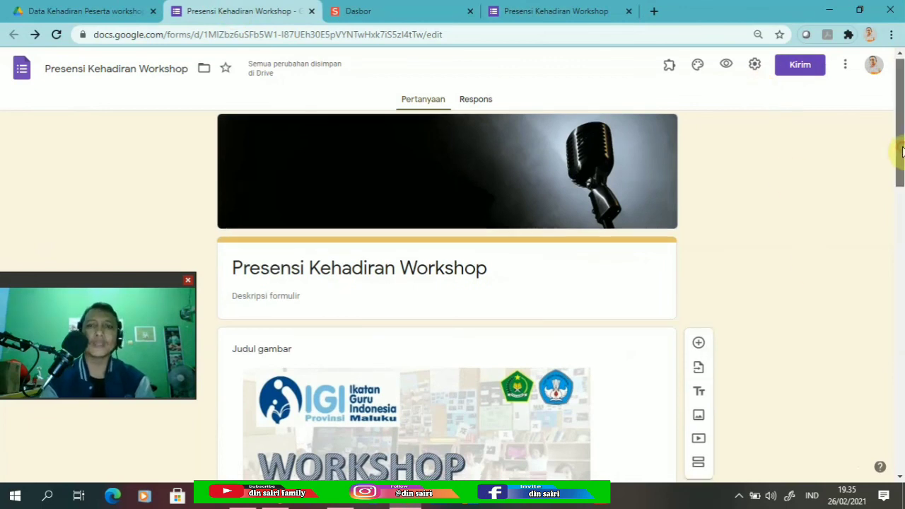
Preview the form as respondents see it and scroll through the preview.
scroll(898, 152, "down", 1)
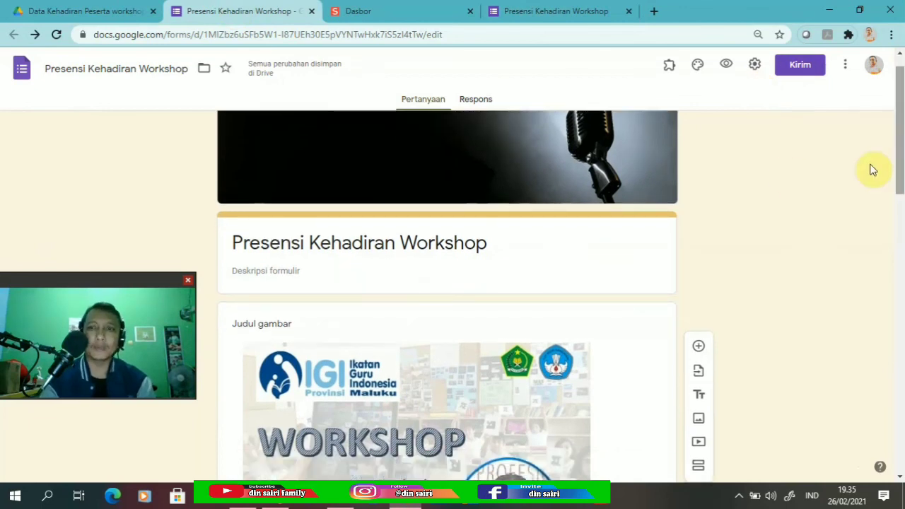
left_click(727, 66)
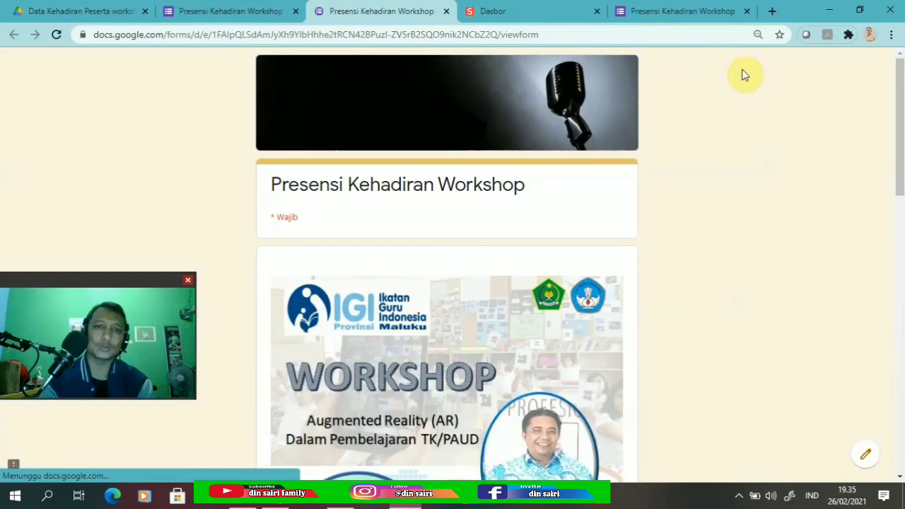
left_click_drag(898, 91, 898, 360)
left_click_drag(901, 382, 901, 120)
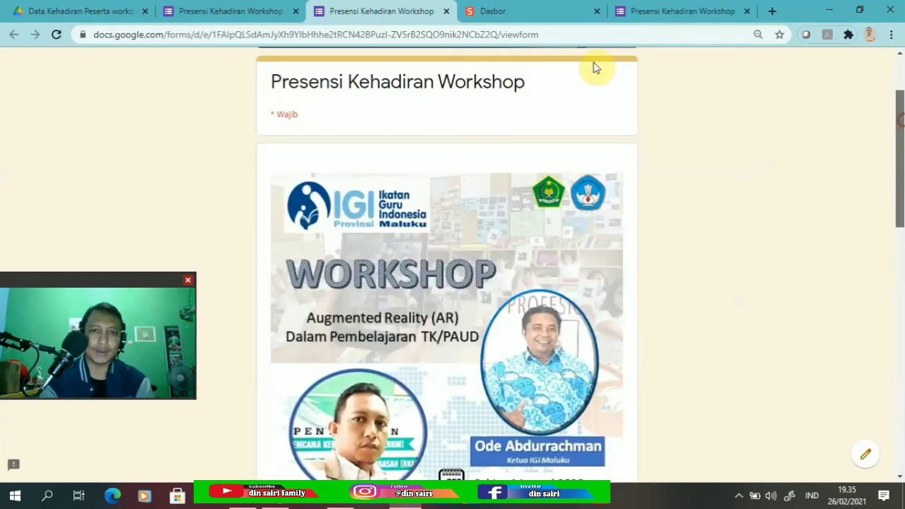
Close the duplicate live-form tab and return to the s.id dashboard.
left_click(573, 34)
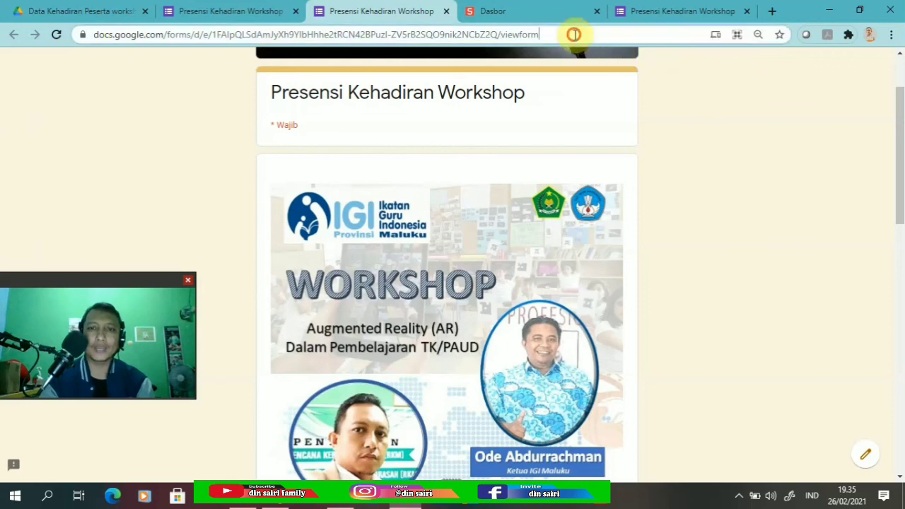
left_click_drag(540, 34, 91, 30)
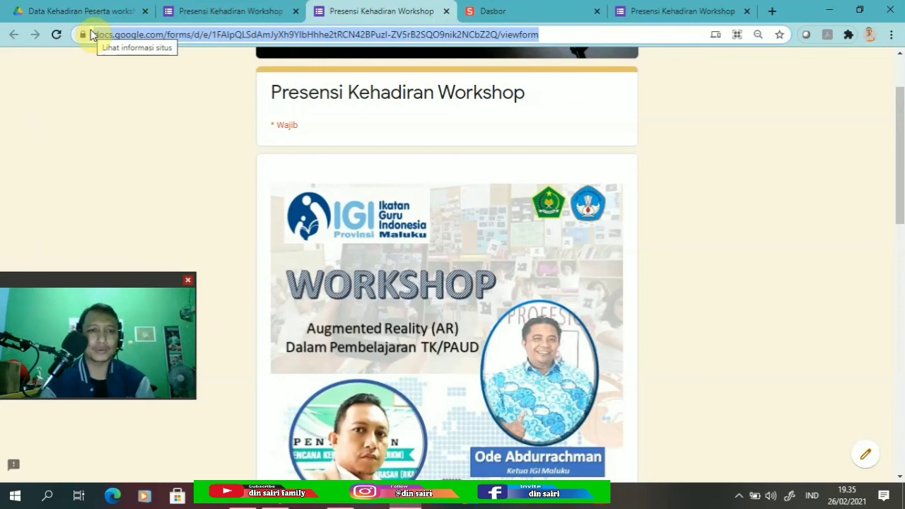
left_click(446, 11)
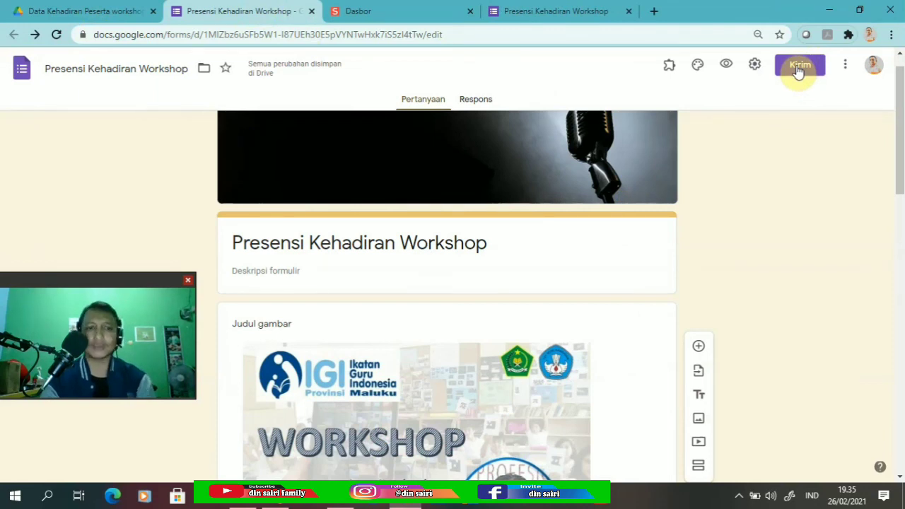
left_click(413, 13)
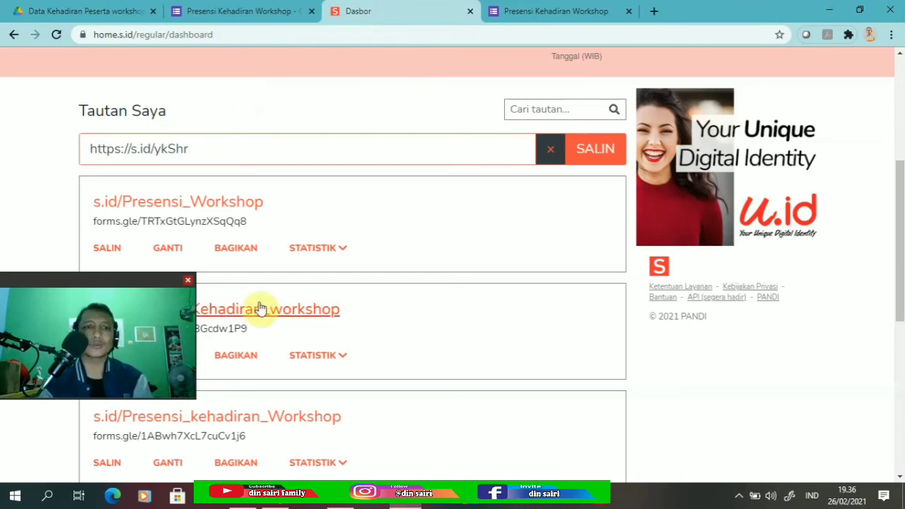
On the live form, enter the respondent's name in the Nama field.
left_click(550, 11)
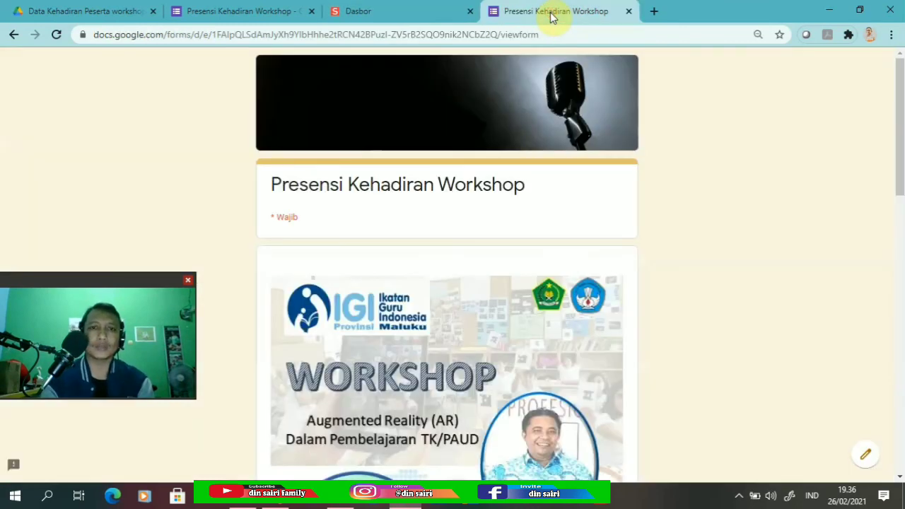
scroll(899, 125, "down", 2)
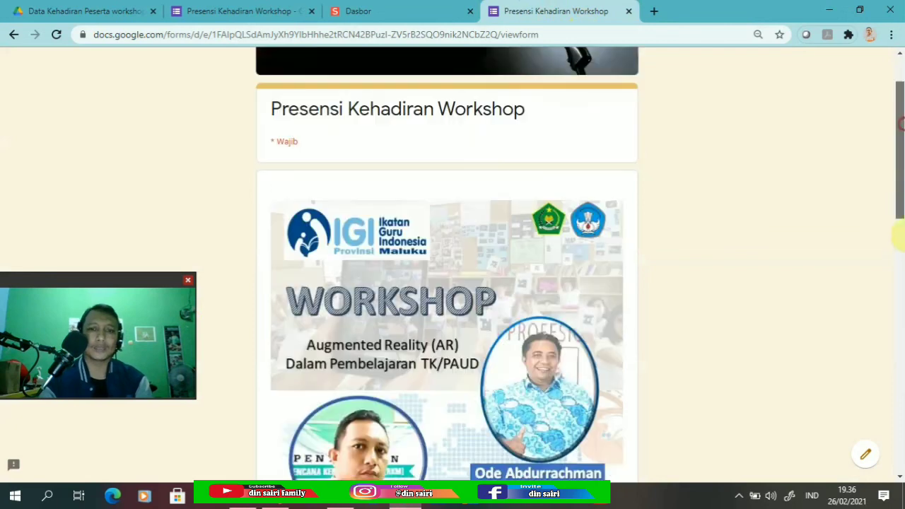
scroll(897, 279, "down", 3)
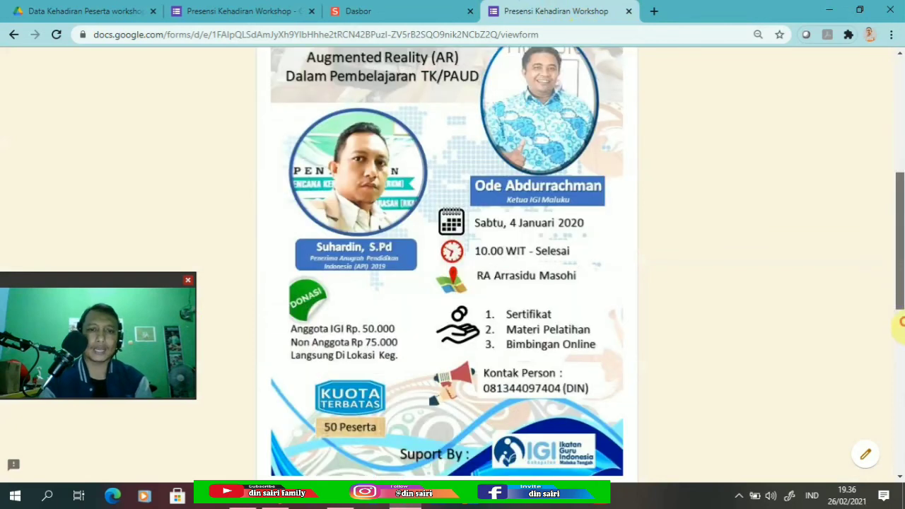
scroll(901, 321, "down", 3)
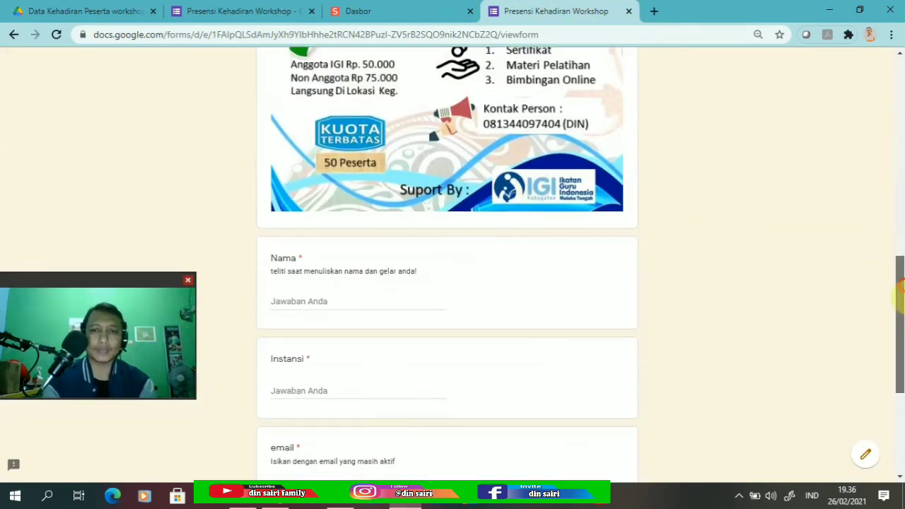
scroll(899, 289, "down", 1)
left_click(329, 222)
type("suhardin")
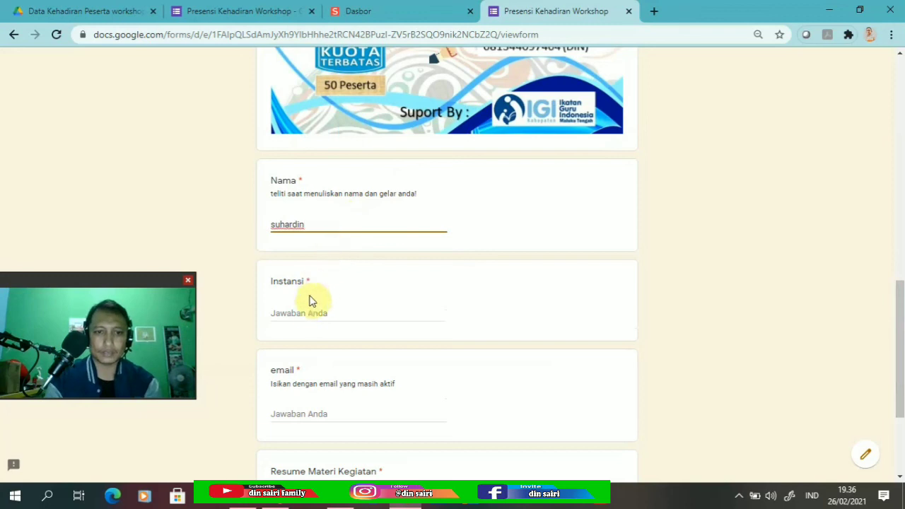
Answer the Instansi question with 'MAN 2 Maluku Tengah'.
left_click(296, 315)
type("man")
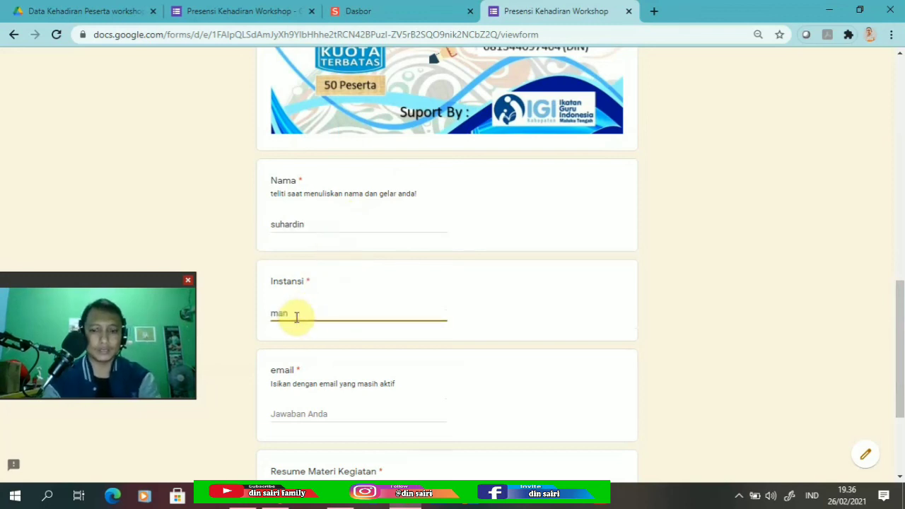
key("BackSpace")
key("BackSpace")
key("BackSpace")
type("MAN")
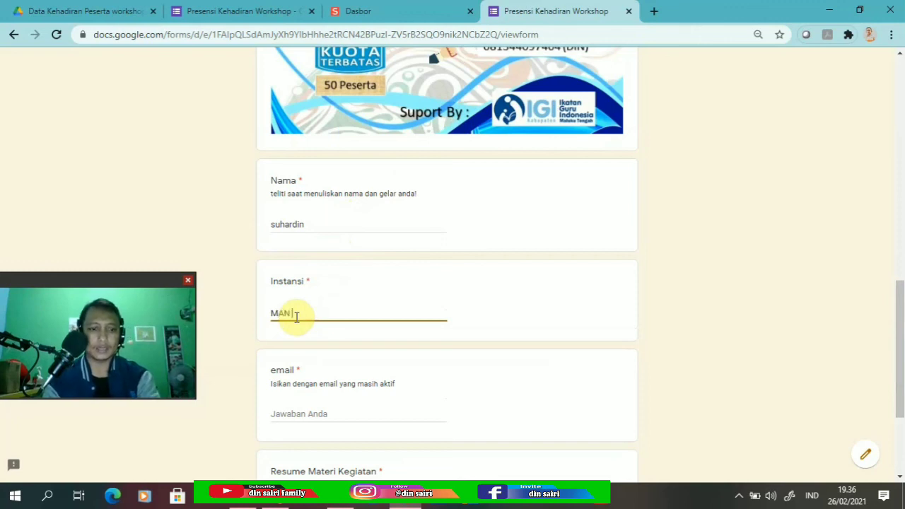
type(" 2 Maluku Tengah")
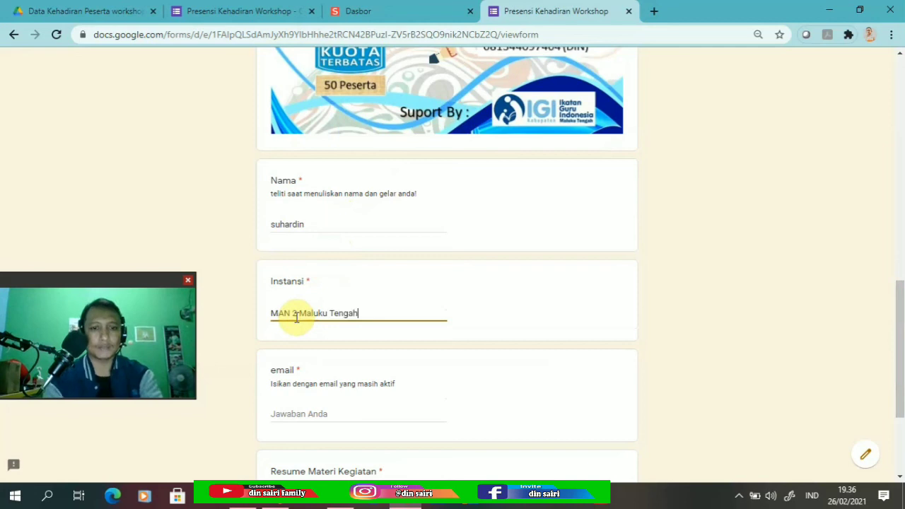
Fill in the respondent's e-mail address using the saved autofill suggestion.
left_click(295, 412)
left_click(295, 439)
left_click(276, 413)
left_click_drag(900, 378, 902, 456)
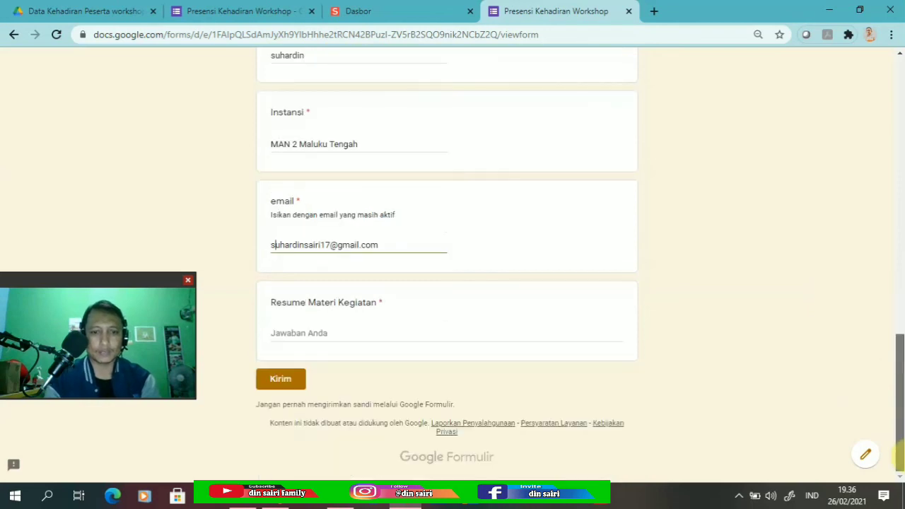
Enter 'dengan mengikuti materi ..........' as the material resume and submit the response.
left_click(284, 332)
type("dengan mengikuti materi ...")
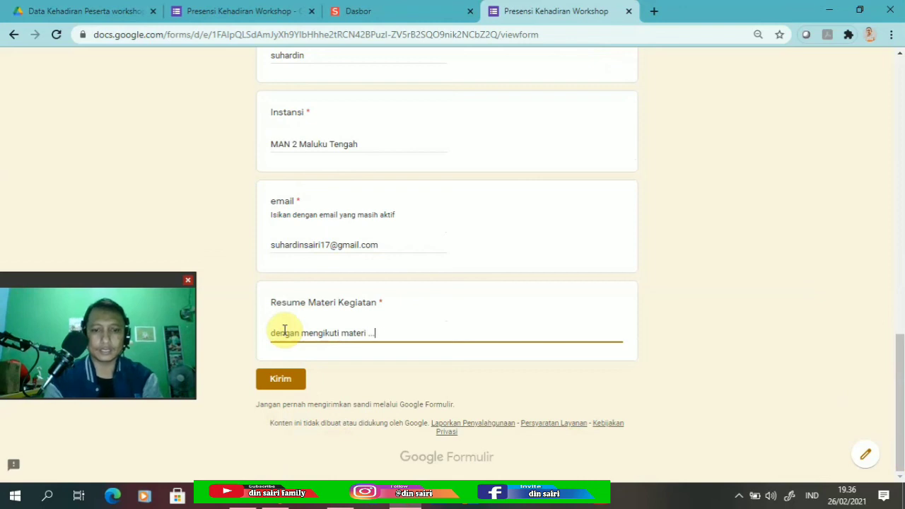
type(".......")
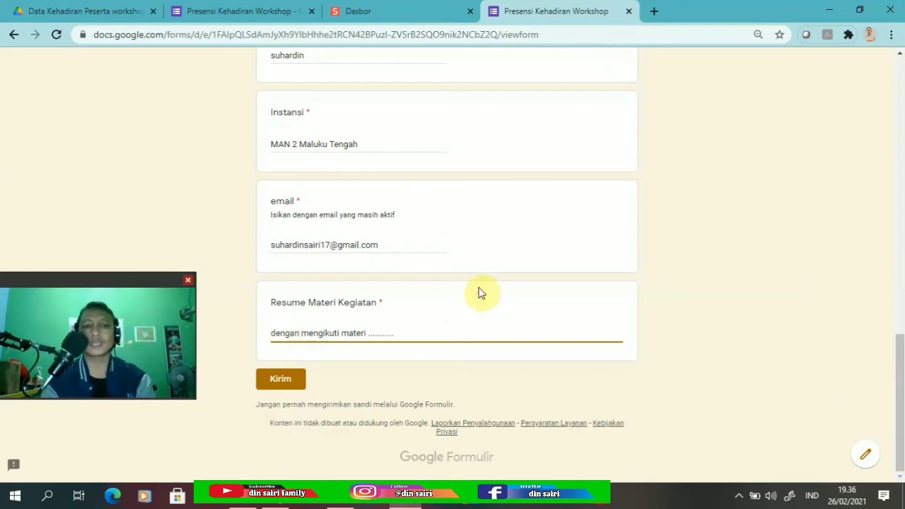
left_click(278, 379)
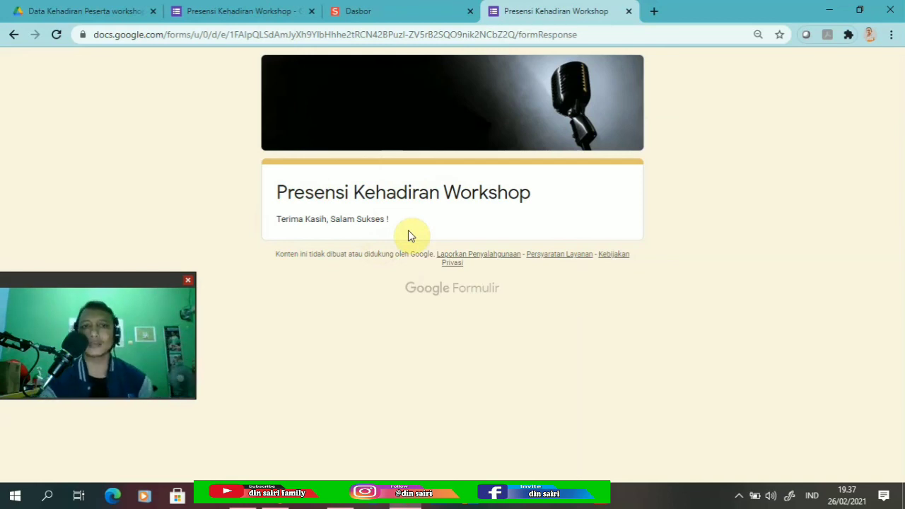
left_click(262, 12)
Send responses to a new spreadsheet, 'Presensi Kehadiran Workshop (Respons)', from the Respons tab.
left_click(482, 103)
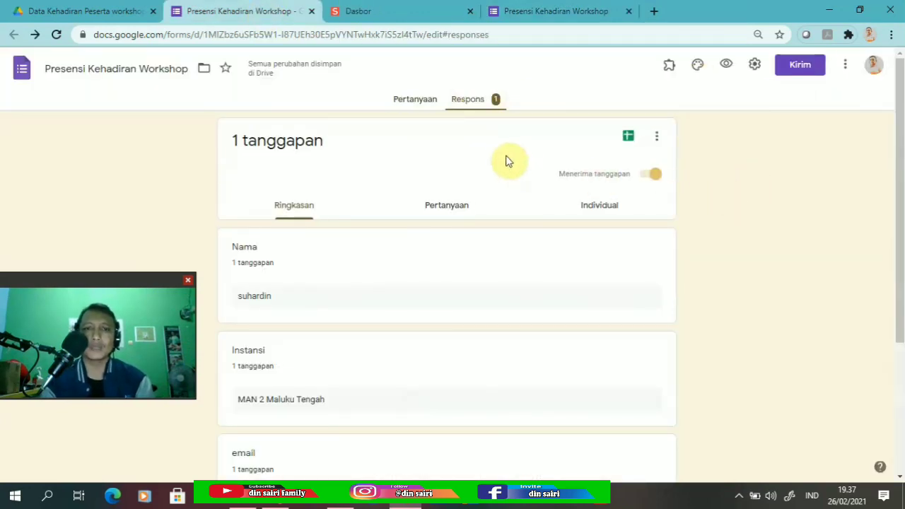
left_click(628, 138)
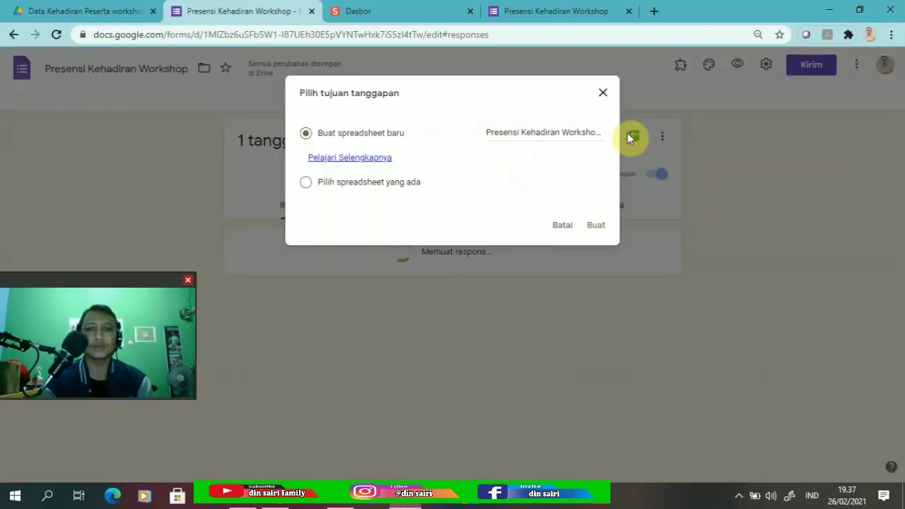
left_click(597, 226)
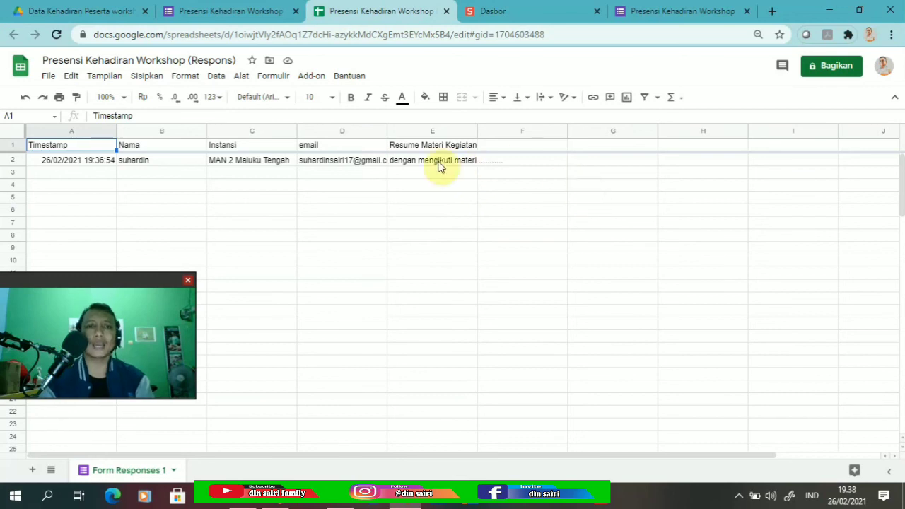
Go back from the response spreadsheet to the form's Respons summary showing 1 tanggapan.
left_click(243, 12)
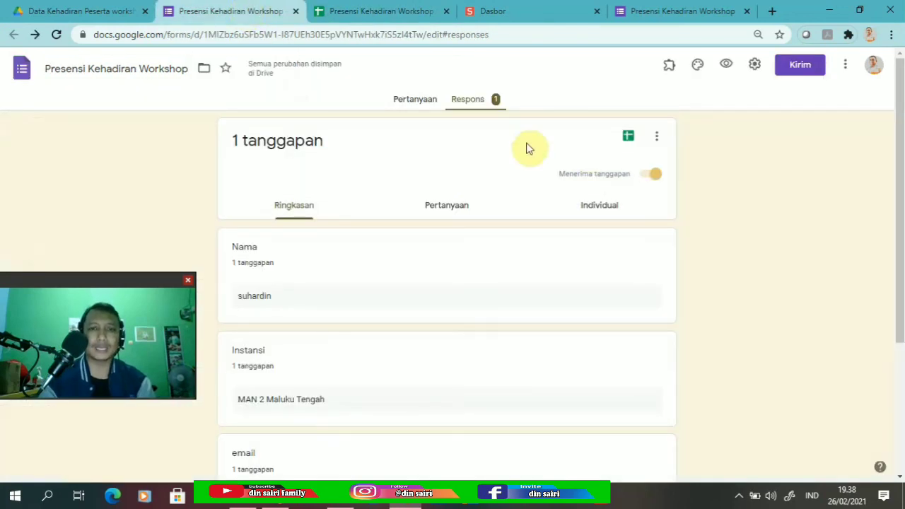
Review the form's questions on the Pertanyaan tab, then bring up the s.id dashboard listing s.id/Presensi_Workshop.
left_click(417, 102)
left_click_drag(896, 142, 898, 373)
scroll(898, 374, "down", 2)
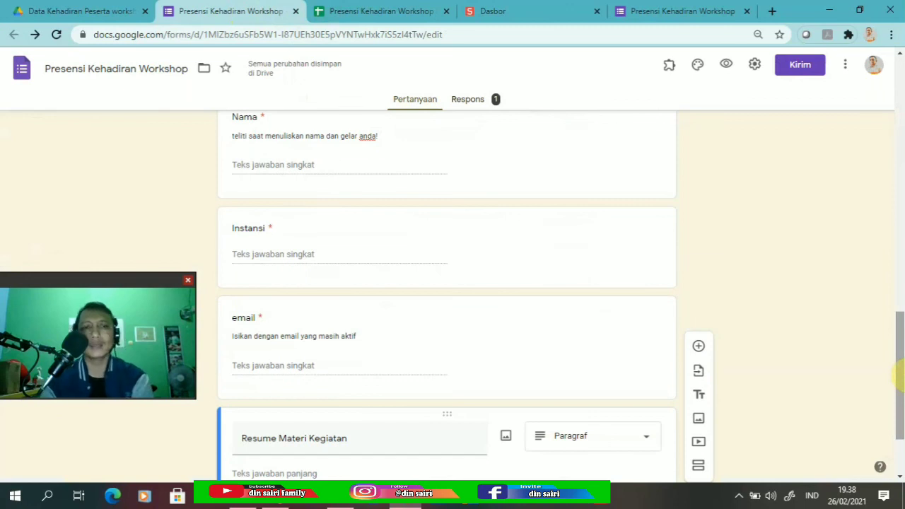
left_click_drag(897, 375, 898, 106)
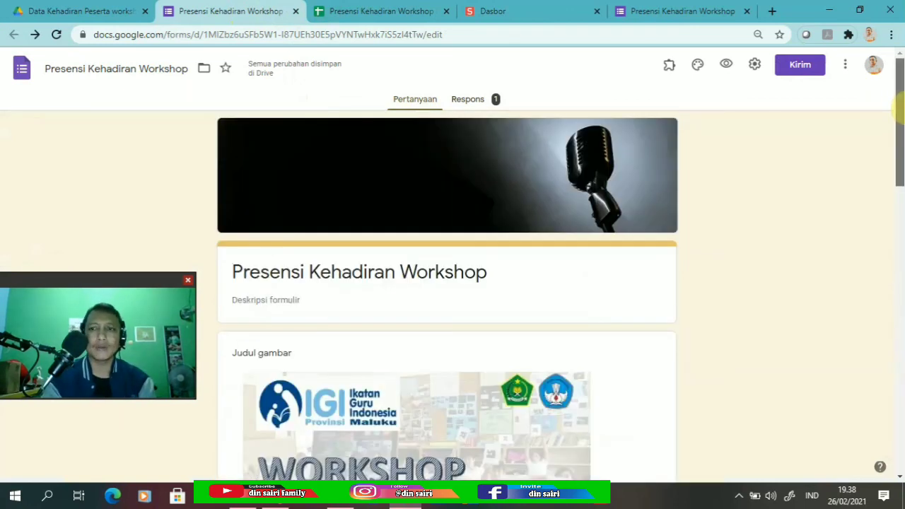
left_click(511, 14)
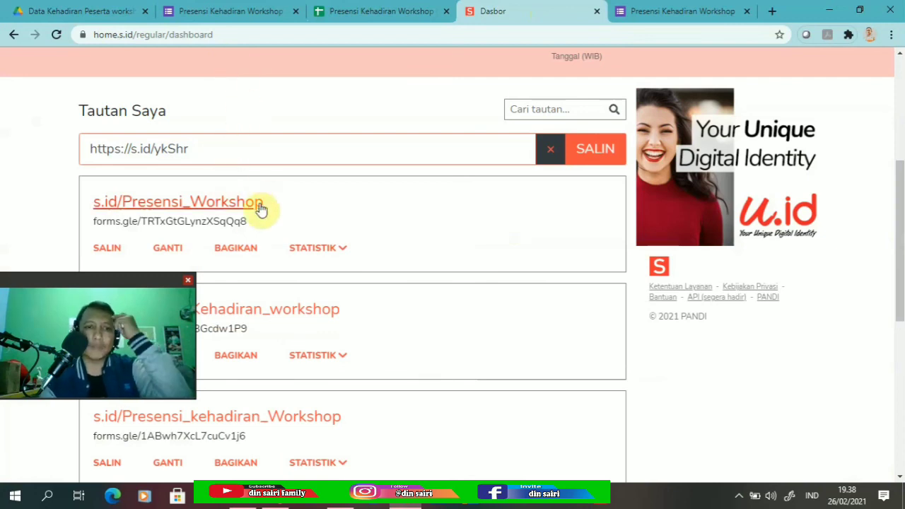
Change the short link's 'Workshop' ending to the participant's name, making it Presensi_<name>, and save.
left_click(170, 249)
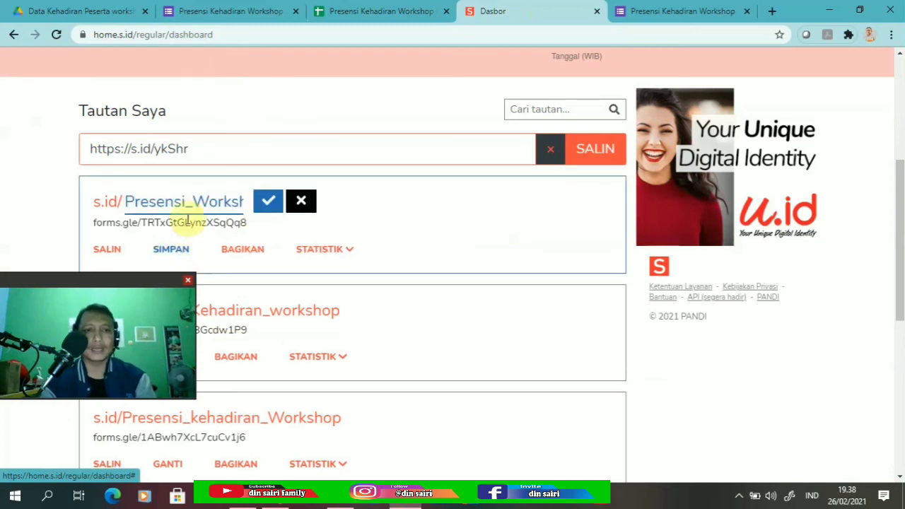
left_click_drag(196, 203, 259, 212)
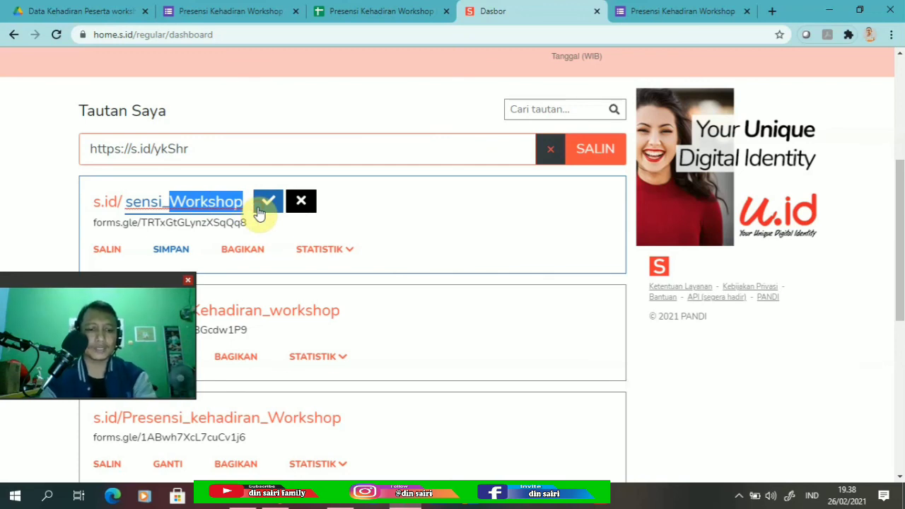
type("Suhardin")
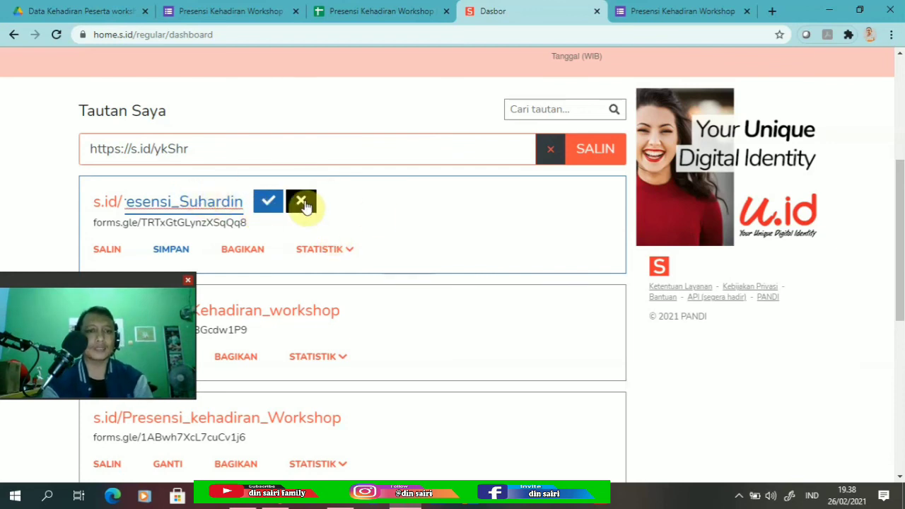
left_click(266, 201)
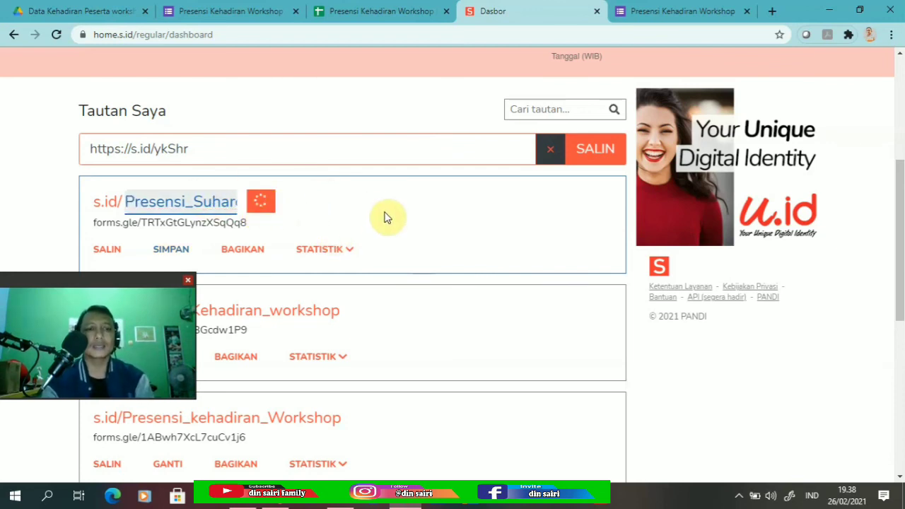